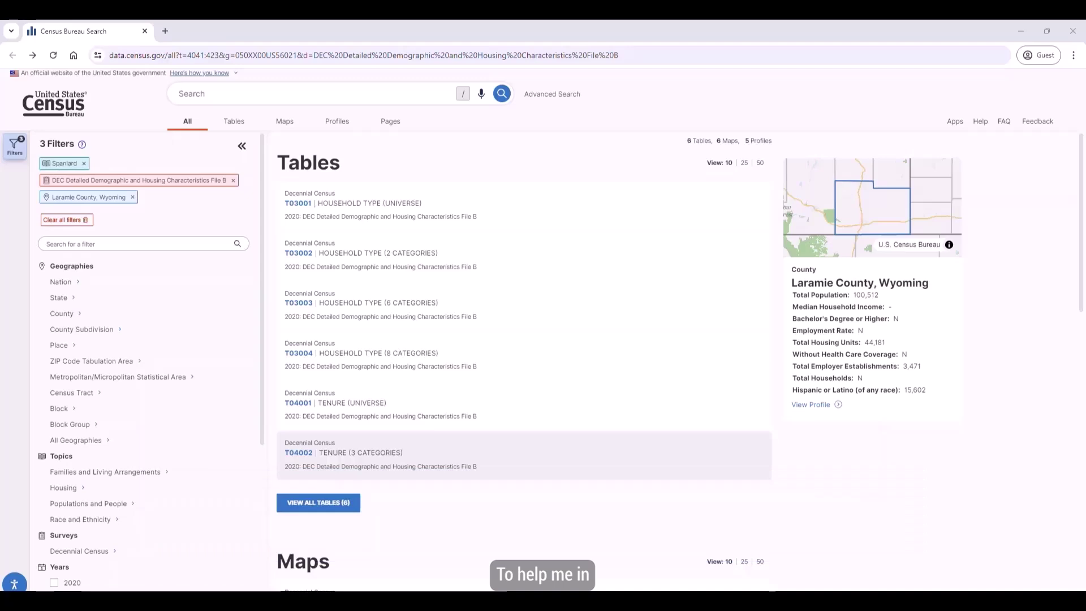
Open table T04002, Tenure (3 Categories), for the Spaniard population in Laramie County, Wyoming.
{"action": "left_click", "coordinate": [298, 452]}
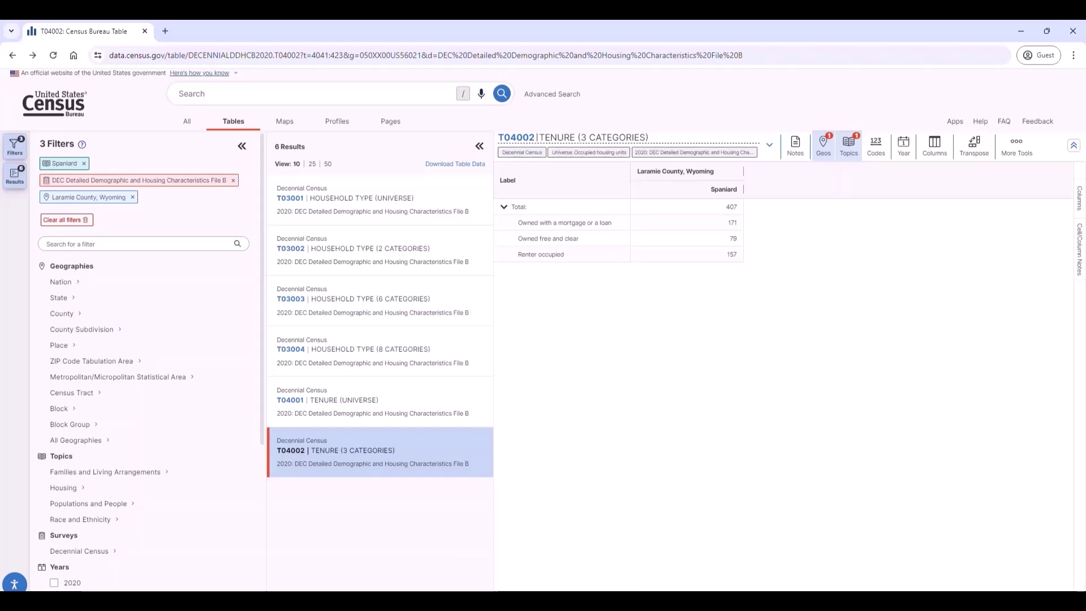
Go to census.gov and open the Developers page from its Data & Maps resources.
{"action": "key", "text": "ctrl+l"}
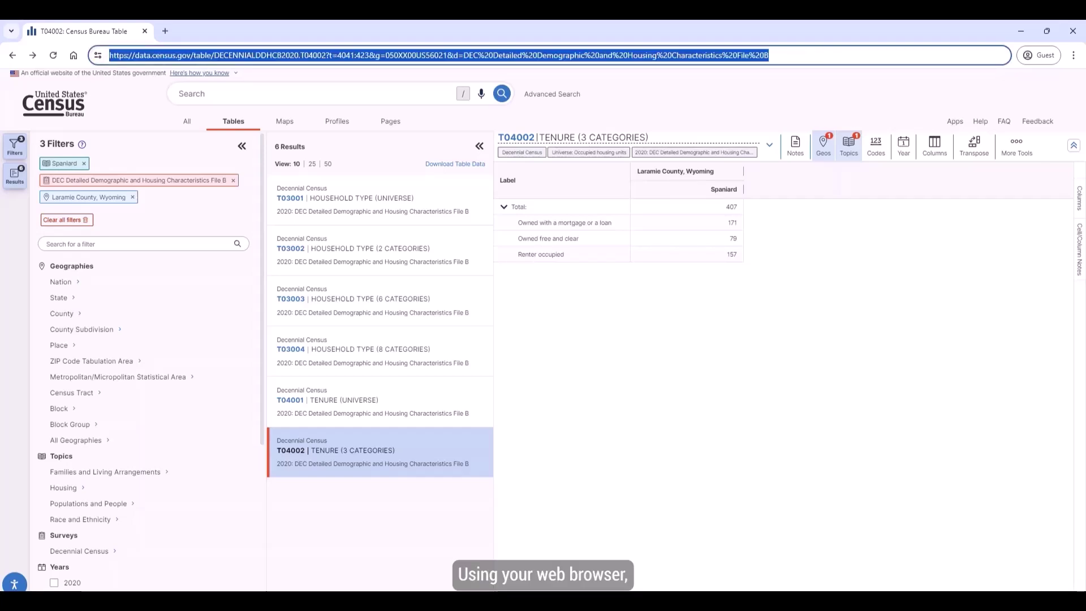
{"action": "type", "text": "census.gov"}
{"action": "key", "text": "Return"}
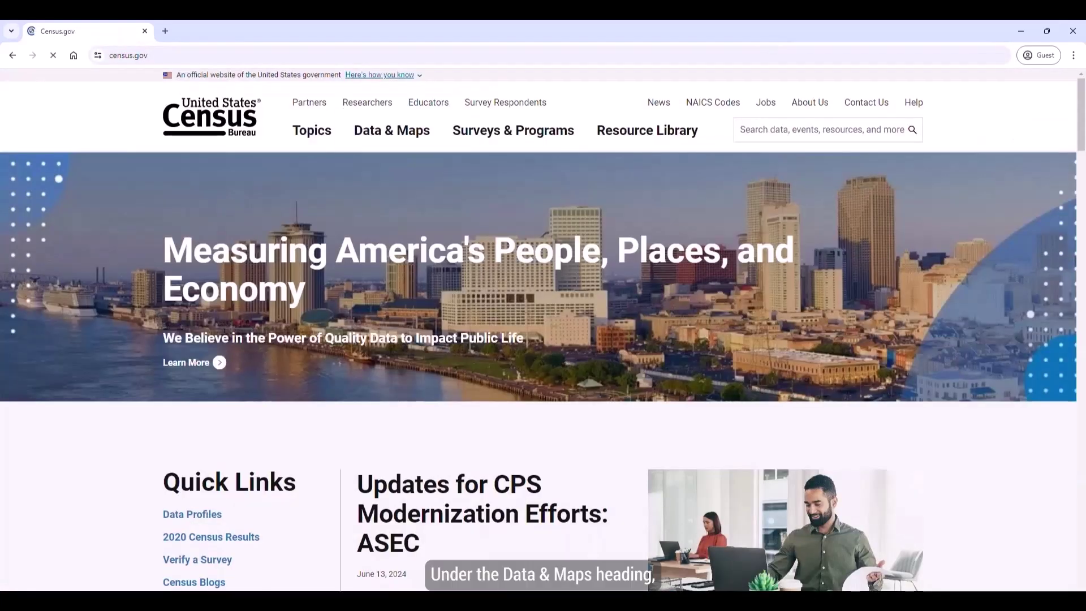
{"action": "left_click", "coordinate": [391, 130]}
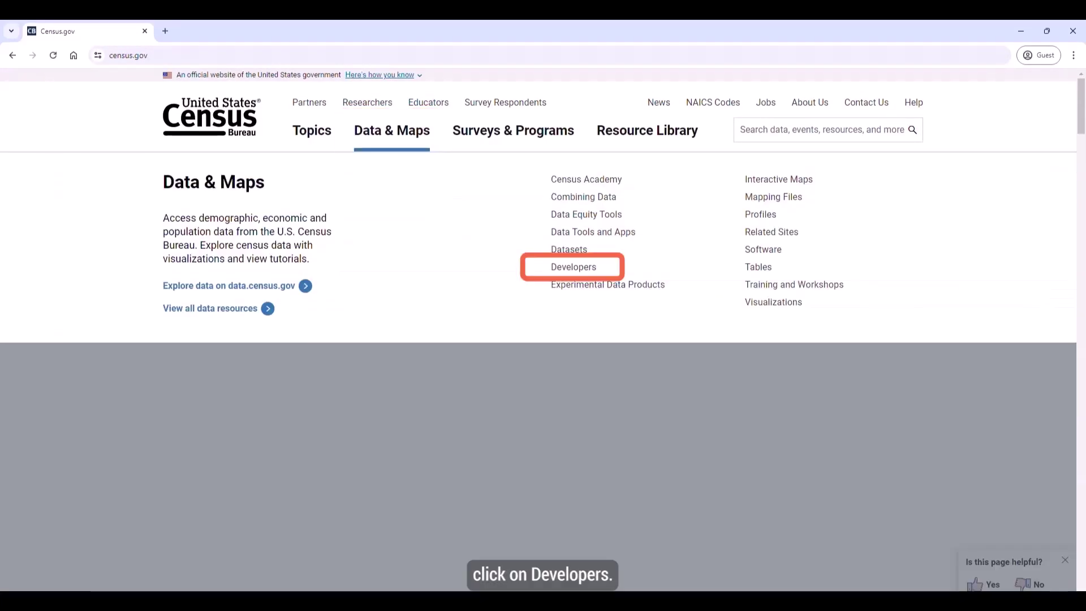
{"action": "left_click", "coordinate": [573, 266]}
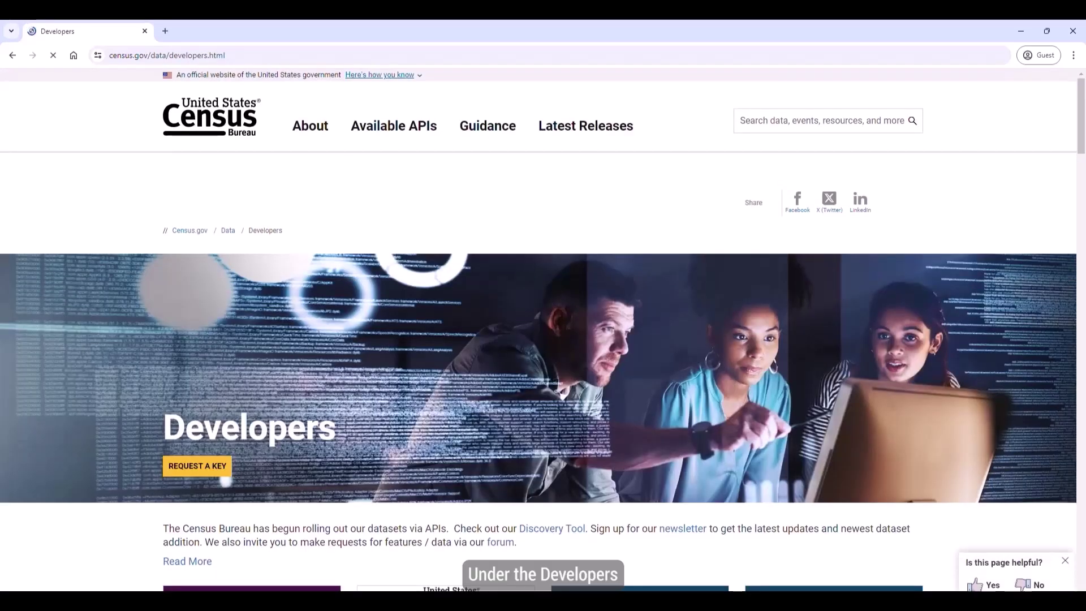
Open the Census Data API Discovery Tool page and follow its api.census.gov/data.html link to the dataset list.
{"action": "scroll", "coordinate": [543, 328], "scroll_direction": "down", "scroll_amount": 3}
{"action": "scroll", "coordinate": [542, 328], "scroll_direction": "down", "scroll_amount": 2}
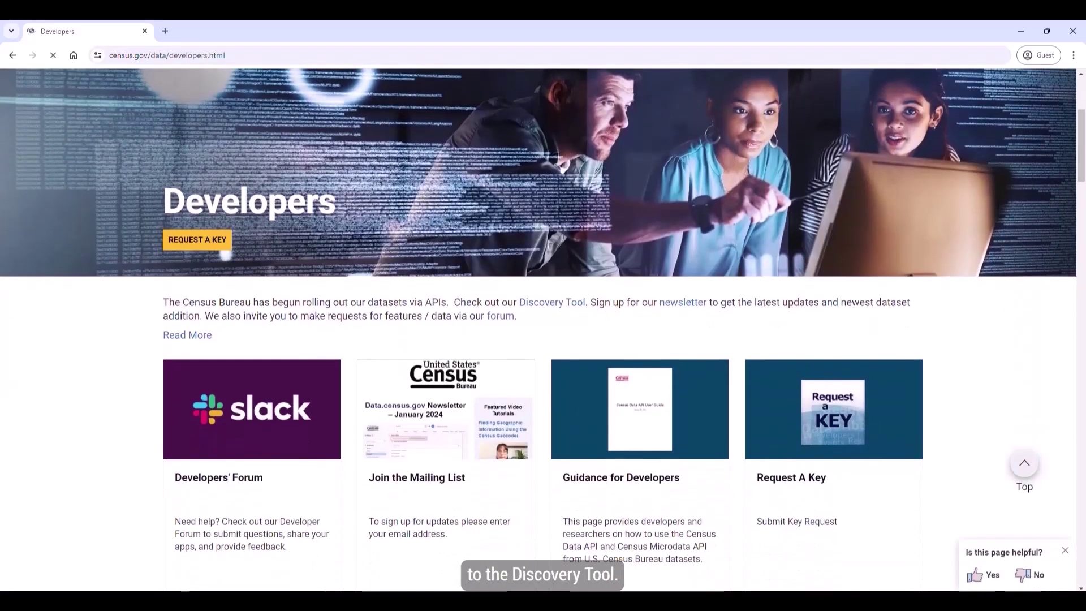
{"action": "left_click", "coordinate": [552, 302]}
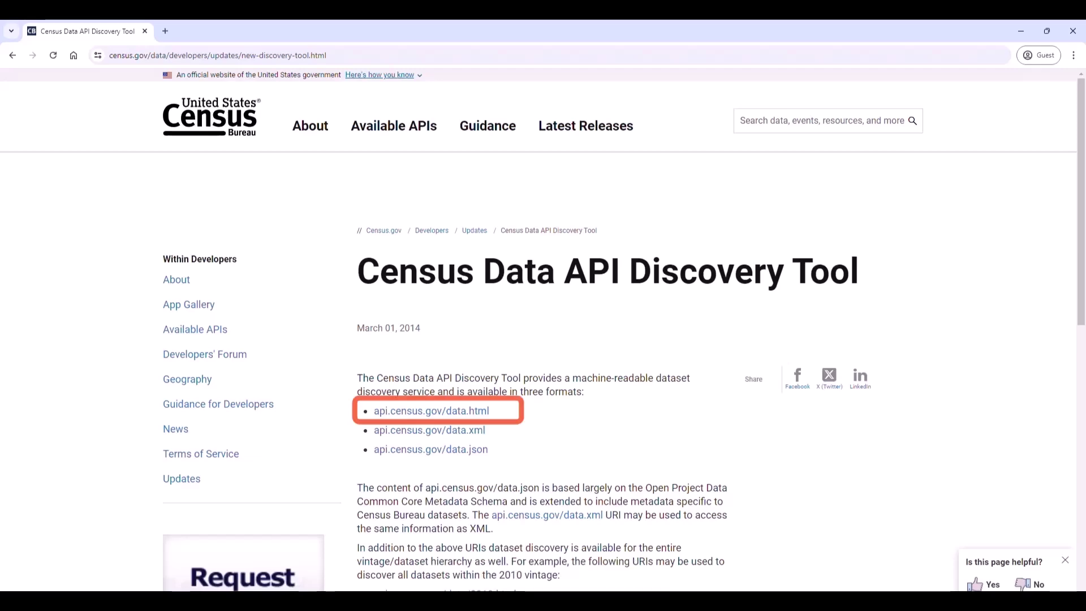
{"action": "left_click", "coordinate": [432, 411]}
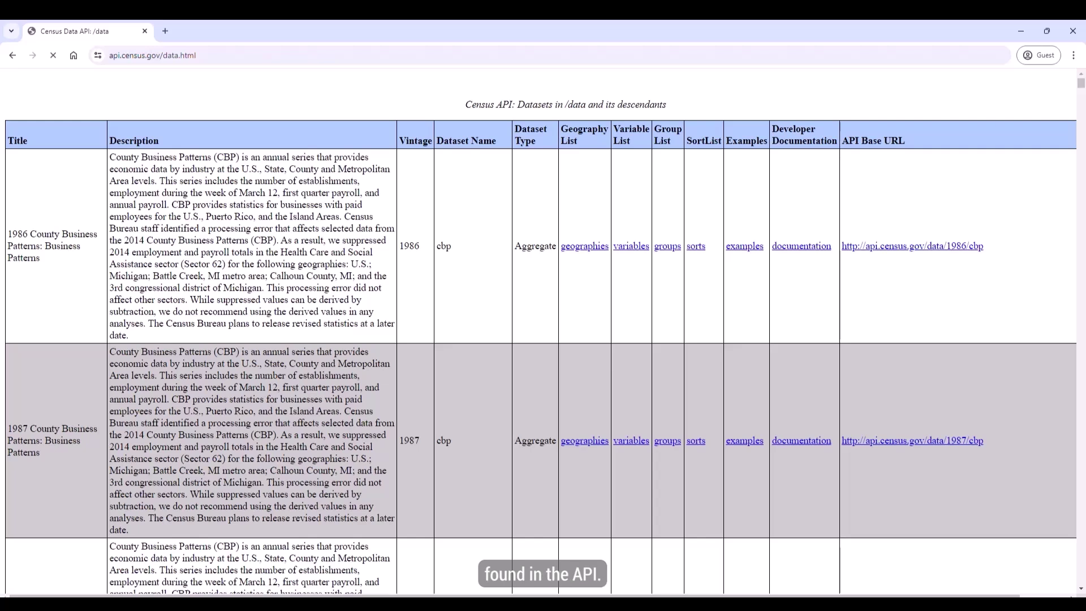
{"action": "key", "text": "ctrl+f"}
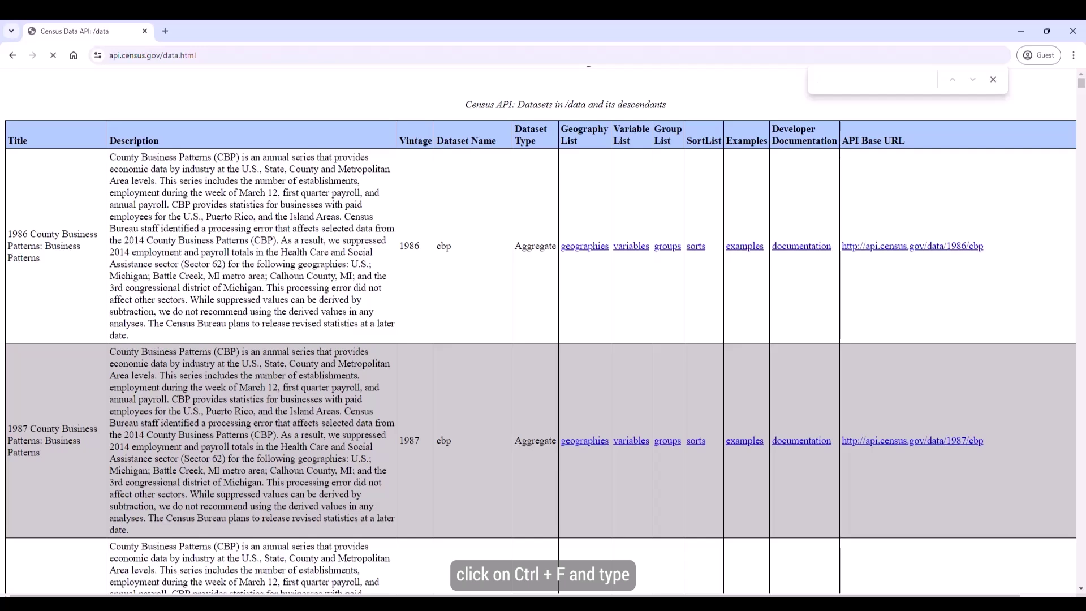
{"action": "type", "text": "detailed demographic and housing characteristics file b"}
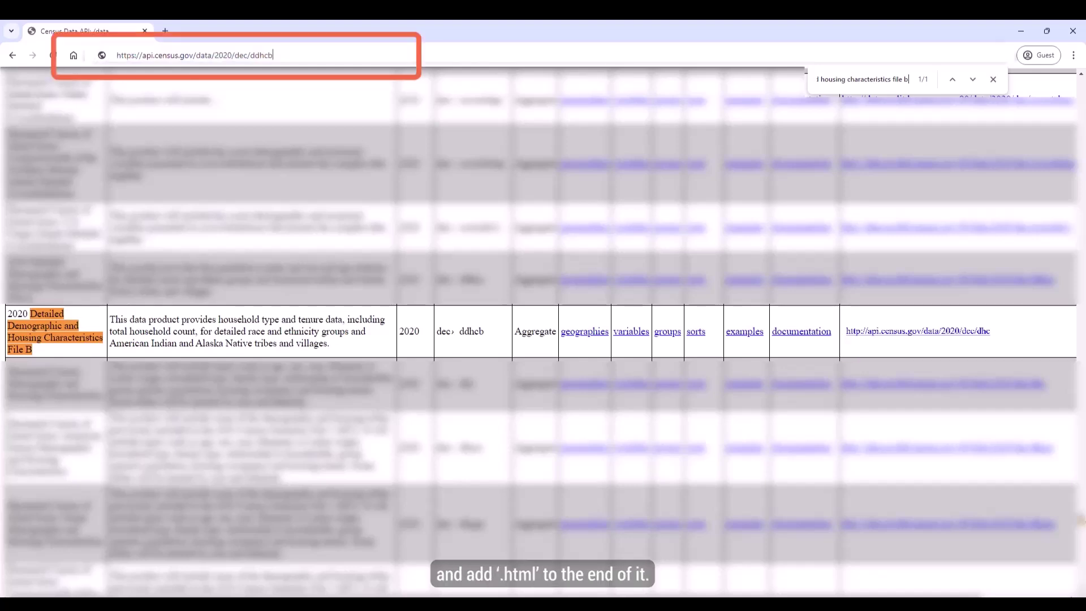
{"action": "type", "text": ".html"}
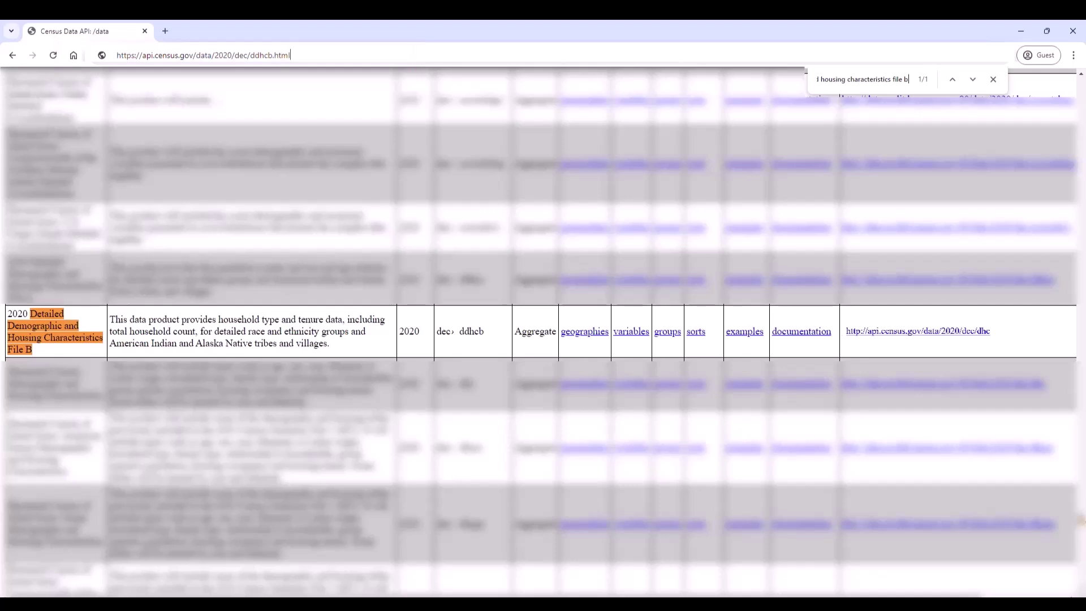
{"action": "key", "text": "Return"}
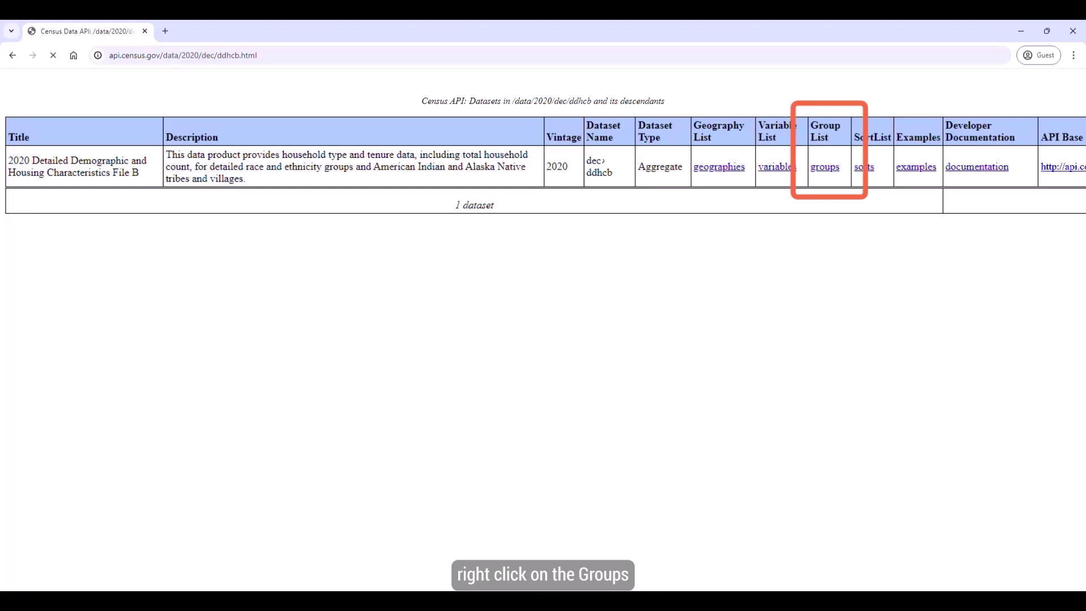
Check the dataset's groups list for table T04002 in a separate browser tab, and close that tab.
{"action": "right_click", "coordinate": [823, 168]}
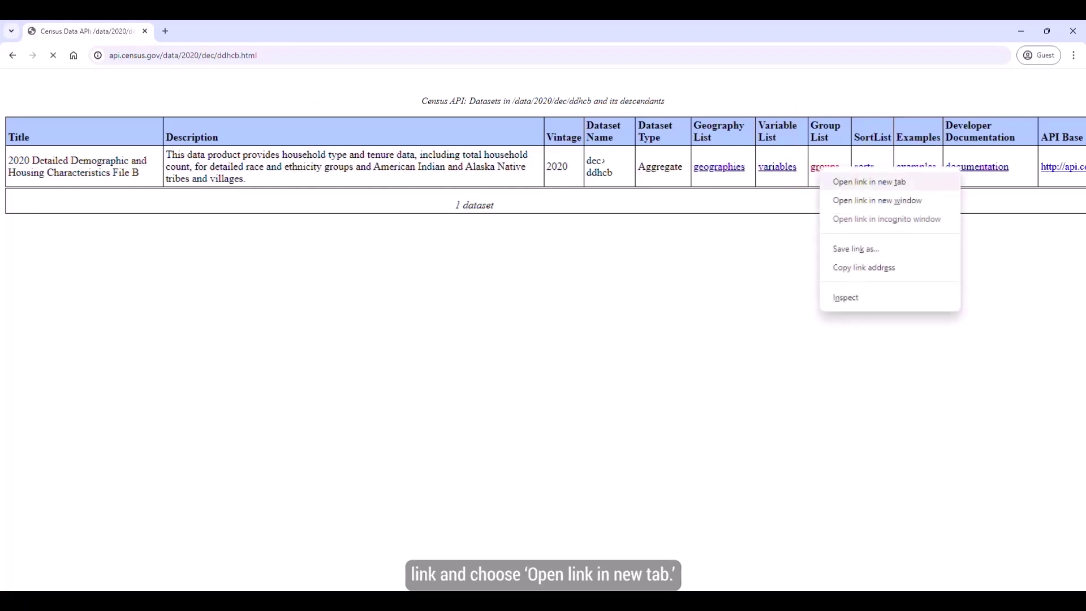
{"action": "left_click", "coordinate": [869, 182]}
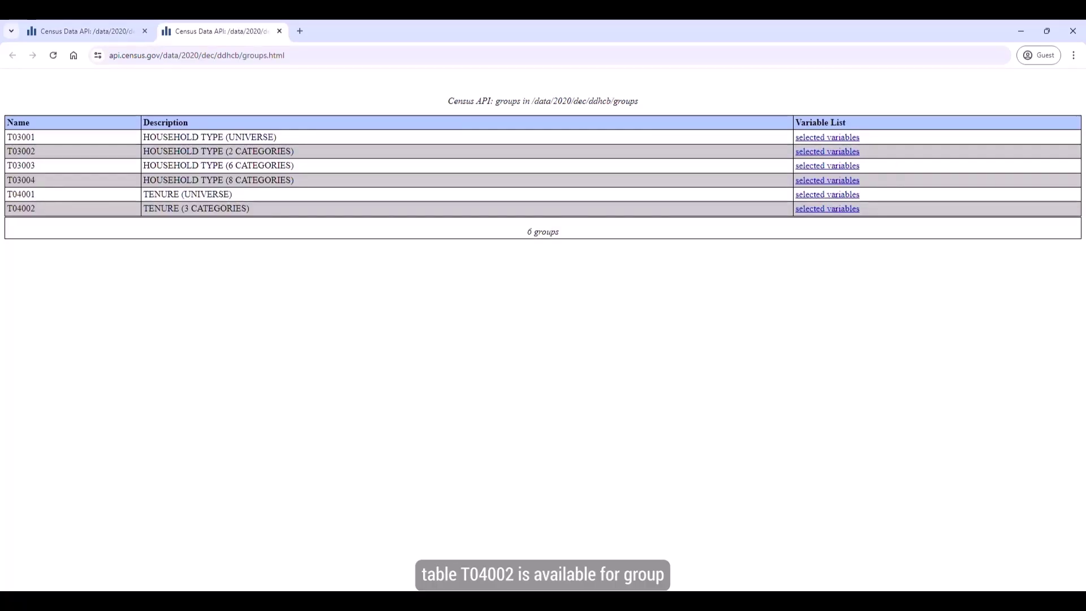
{"action": "double_click", "coordinate": [21, 208]}
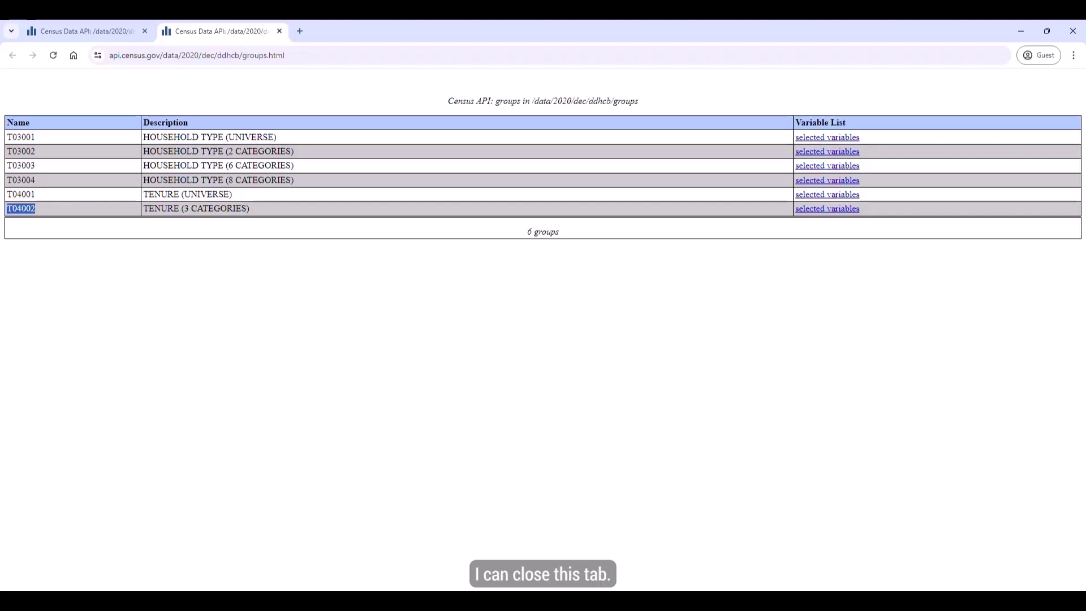
{"action": "left_click", "coordinate": [279, 31]}
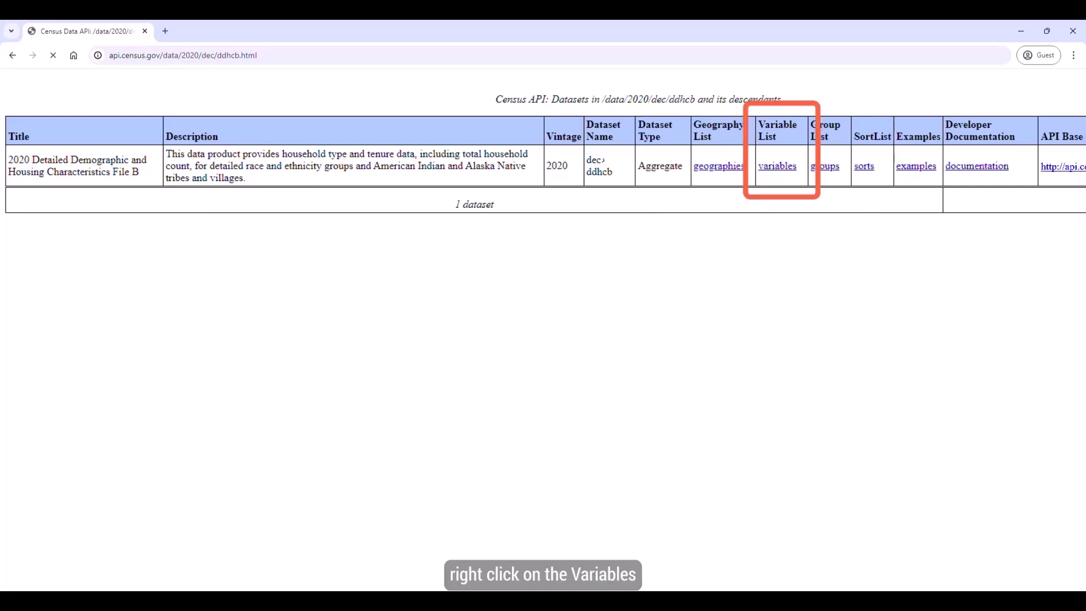
Open the dataset's variables list in a new browser tab and switch to it.
{"action": "right_click", "coordinate": [774, 169]}
{"action": "left_click", "coordinate": [815, 182]}
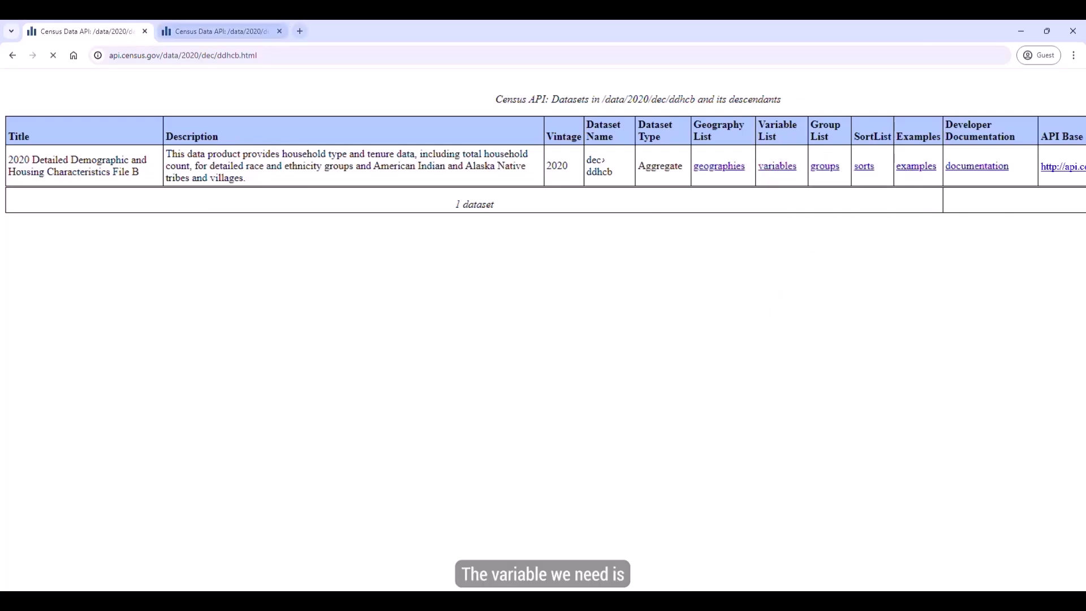
{"action": "key", "text": "ctrl+Tab"}
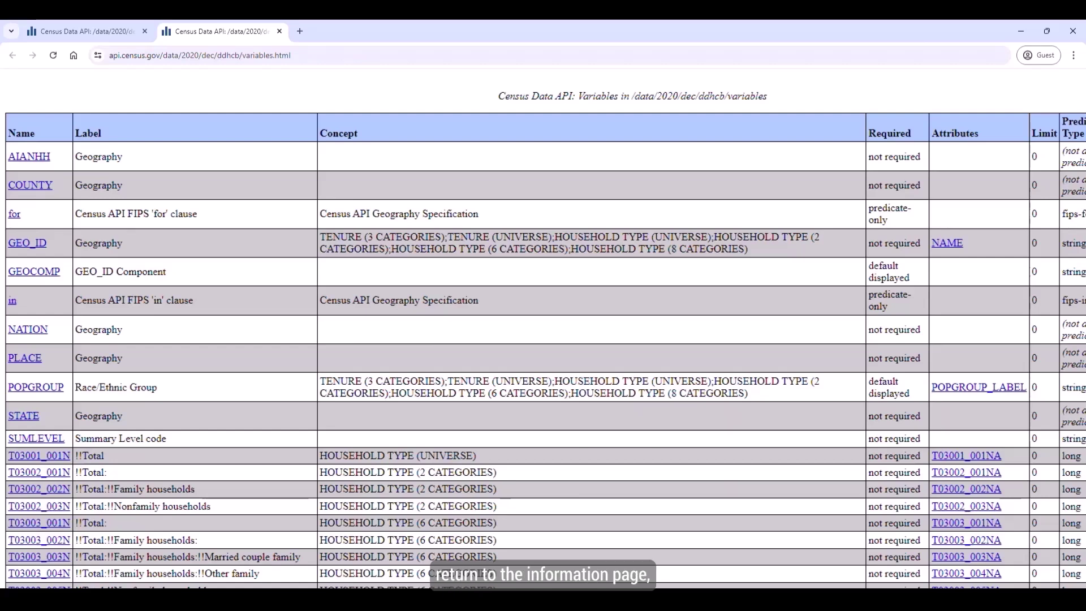
Return to the ddhcb dataset page and open its examples list in a new browser tab, switching to it.
{"action": "key", "text": "ctrl+shift+Tab"}
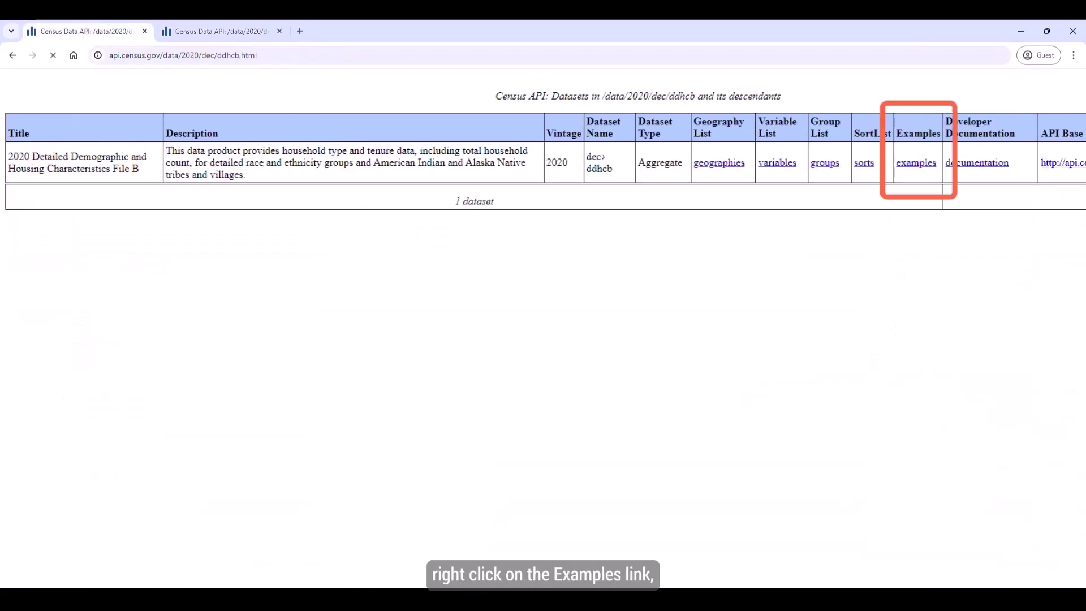
{"action": "right_click", "coordinate": [916, 161]}
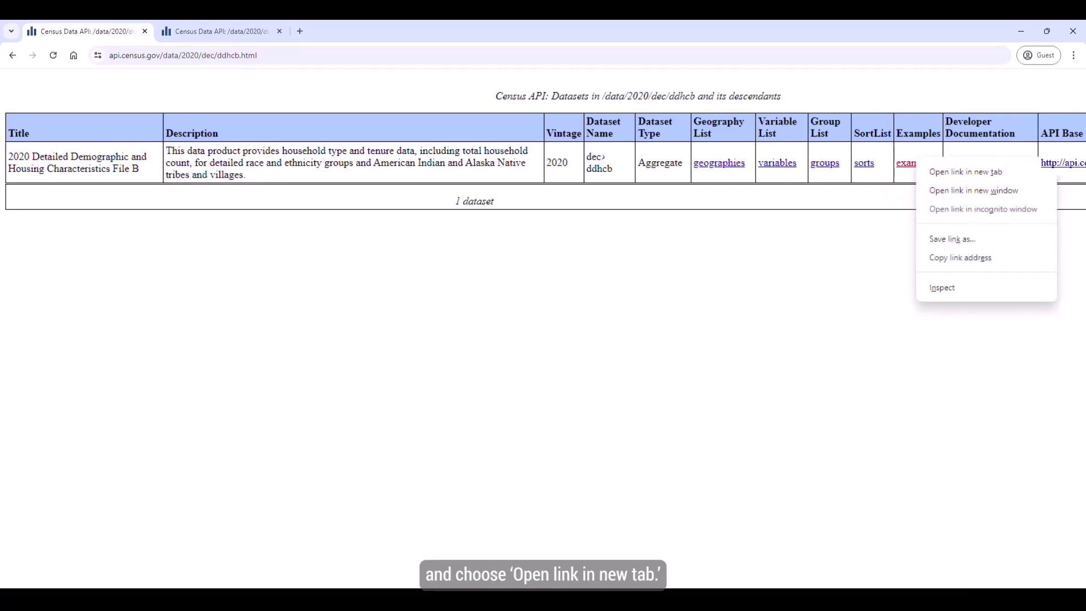
{"action": "left_click", "coordinate": [965, 171]}
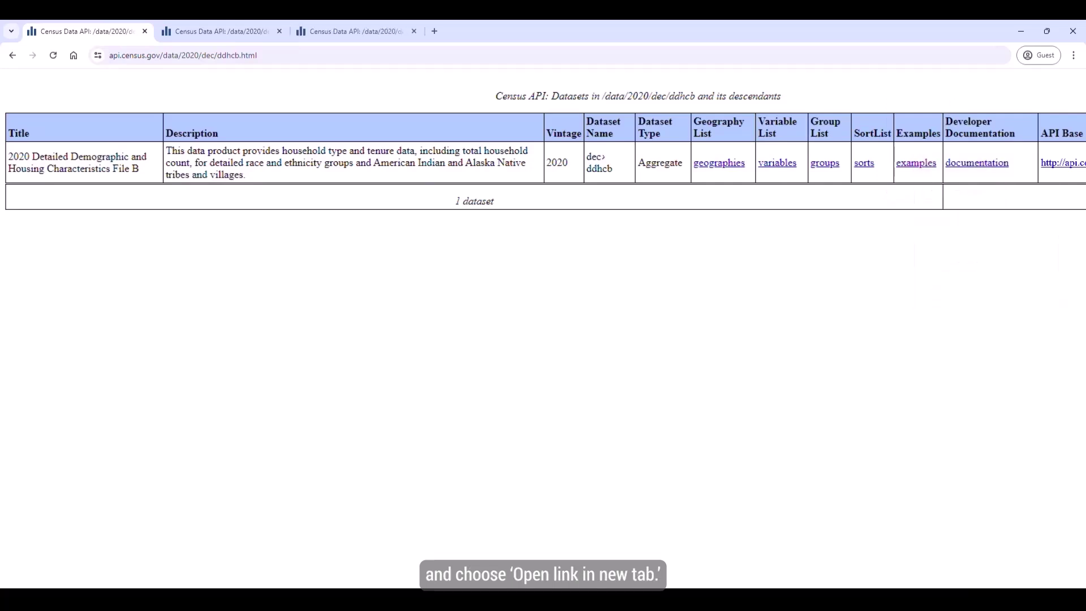
{"action": "key", "text": "ctrl+3"}
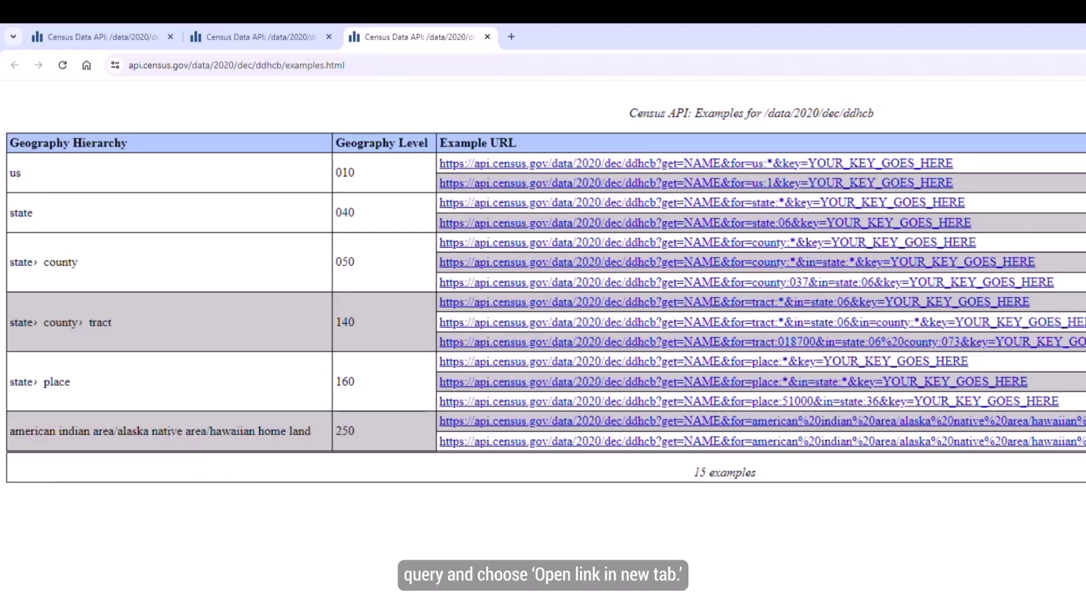
Open the state › county example query with county:* and state:* in a new browser tab and switch to it.
{"action": "right_click", "coordinate": [512, 263]}
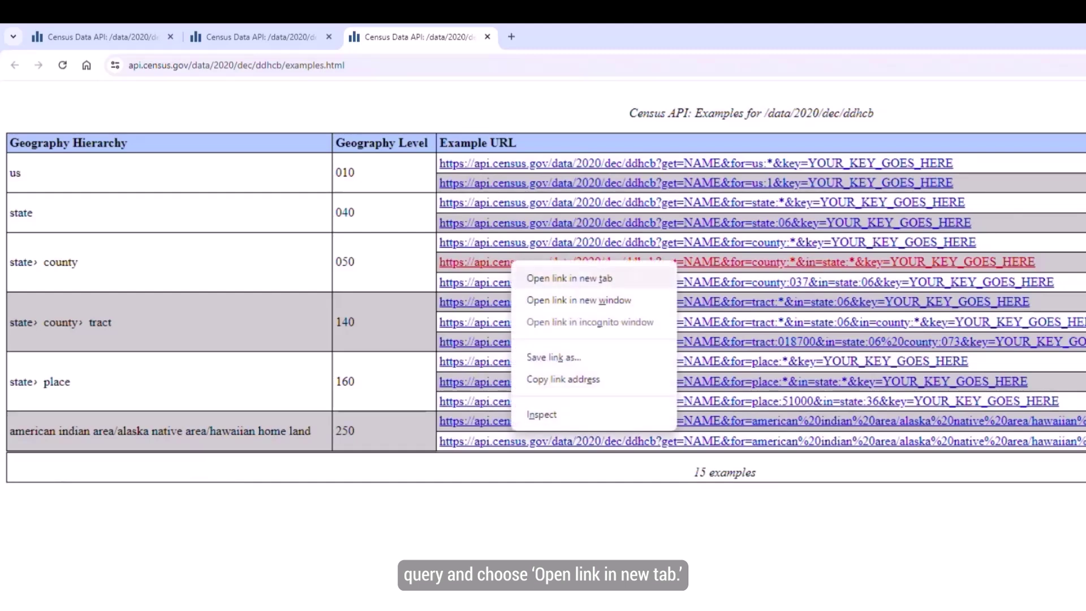
{"action": "left_click", "coordinate": [569, 277]}
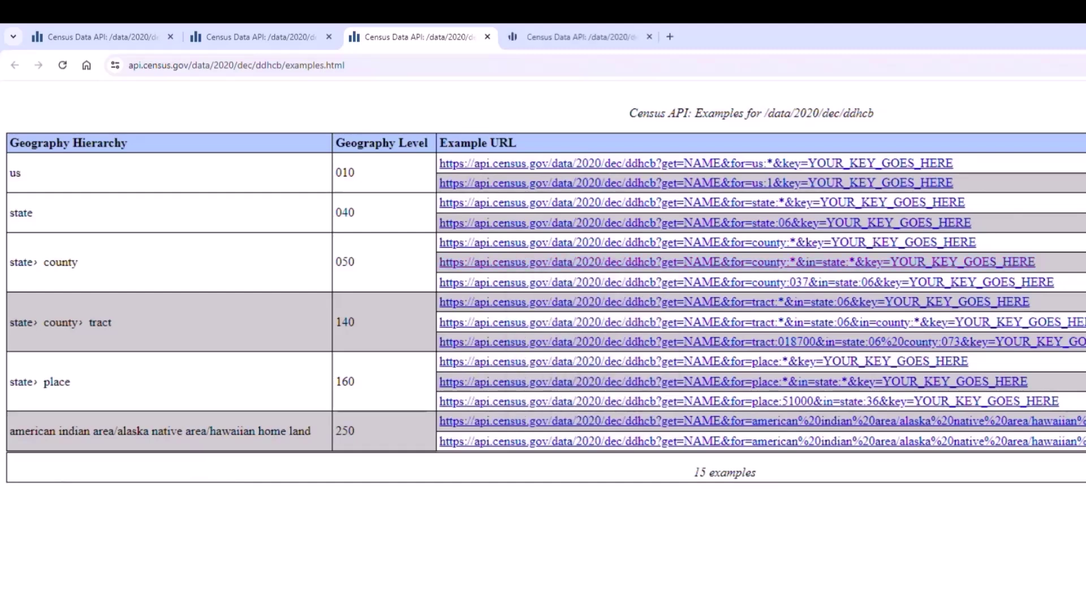
{"action": "left_click", "coordinate": [582, 37]}
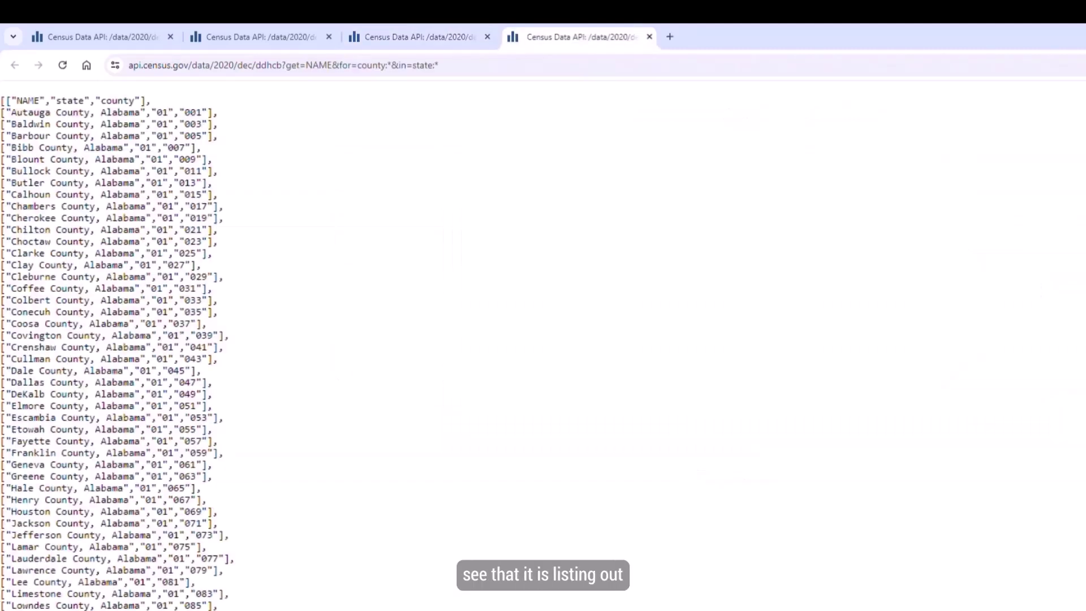
Search the county results for "Laramie" and examine the state and county codes in the Laramie County, Wyoming row.
{"action": "key", "text": "ctrl+plus"}
{"action": "key", "text": "ctrl+plus"}
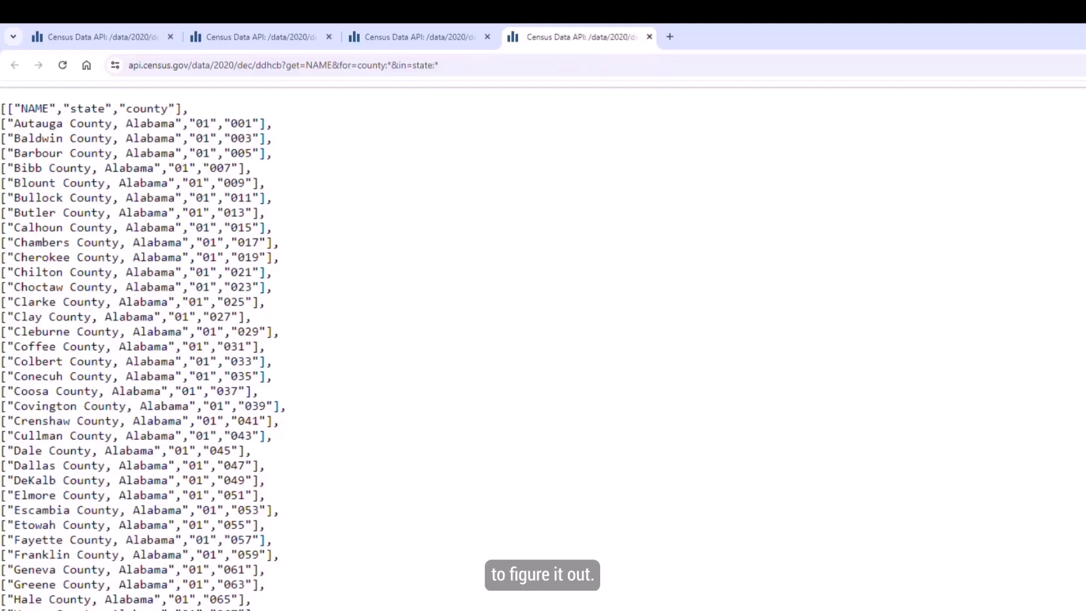
{"action": "key", "text": "ctrl+f"}
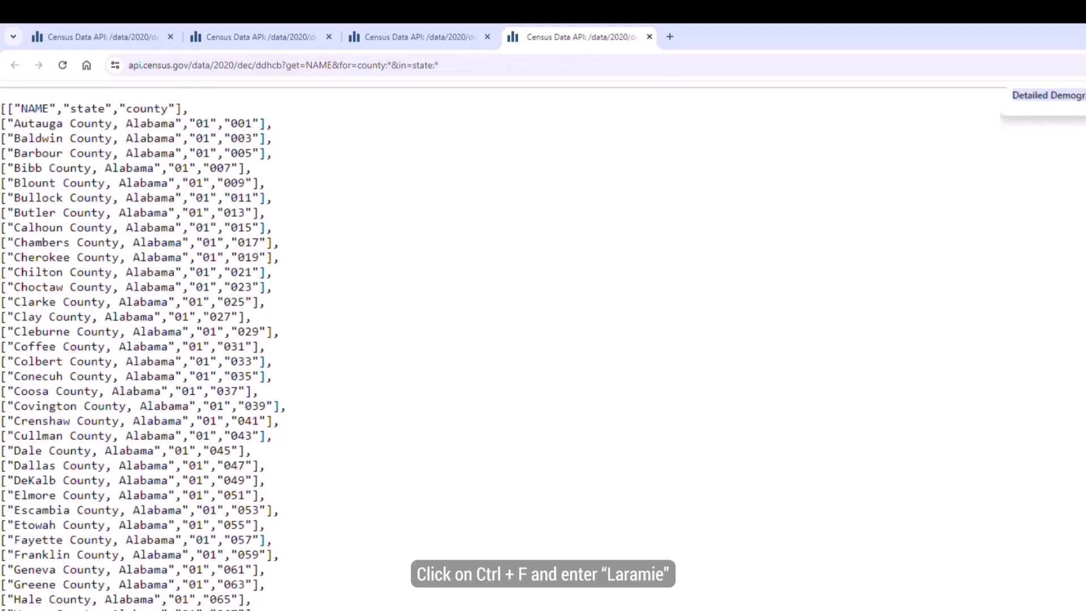
{"action": "key", "text": "BackSpace"}
{"action": "type", "text": "Laramie"}
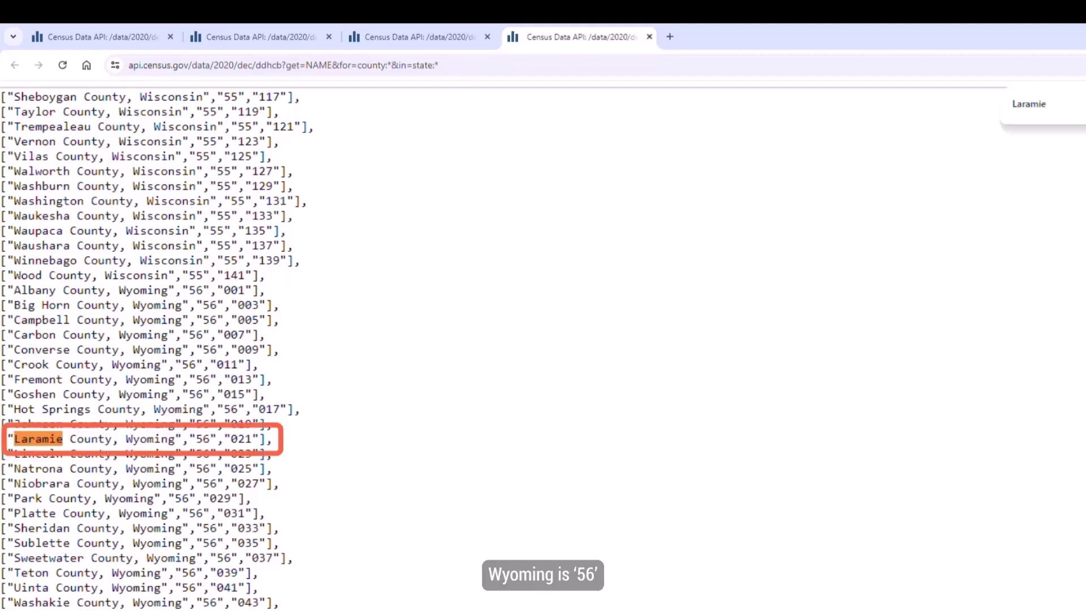
{"action": "double_click", "coordinate": [203, 439]}
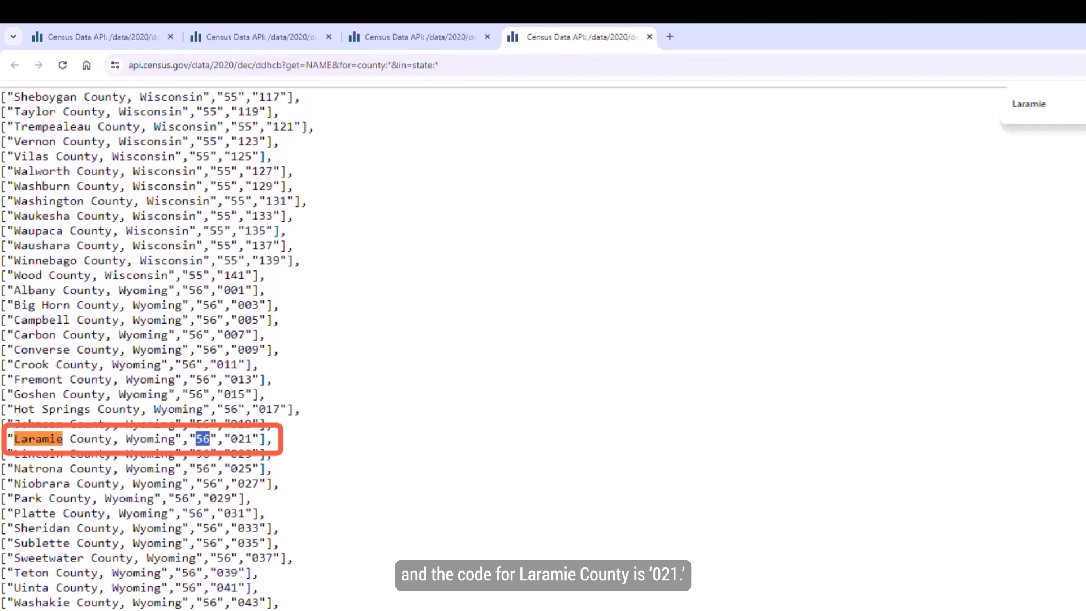
{"action": "double_click", "coordinate": [240, 439]}
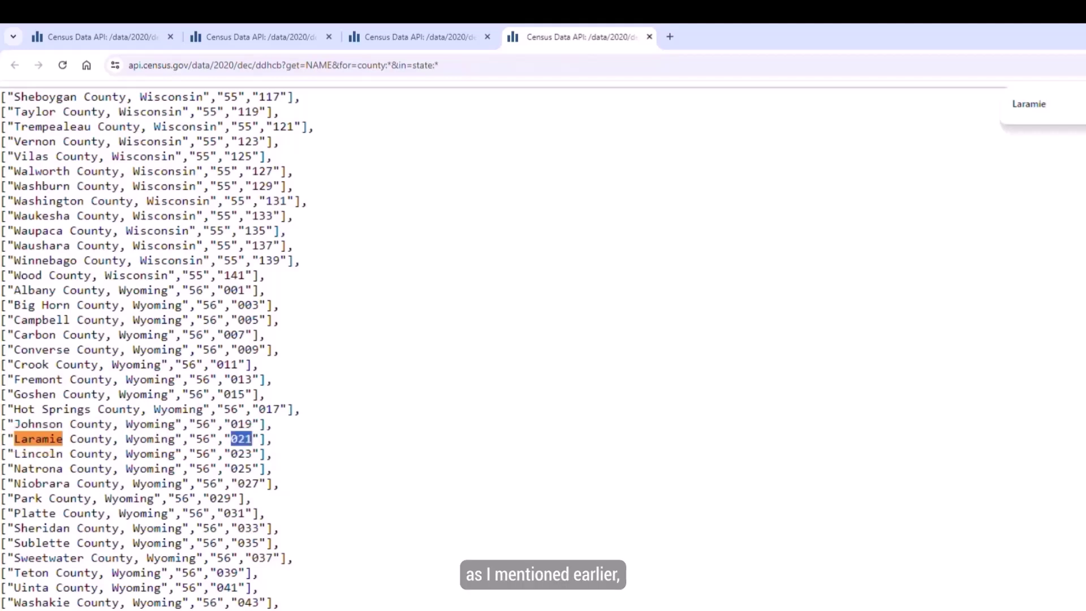
{"action": "left_click", "coordinate": [249, 438]}
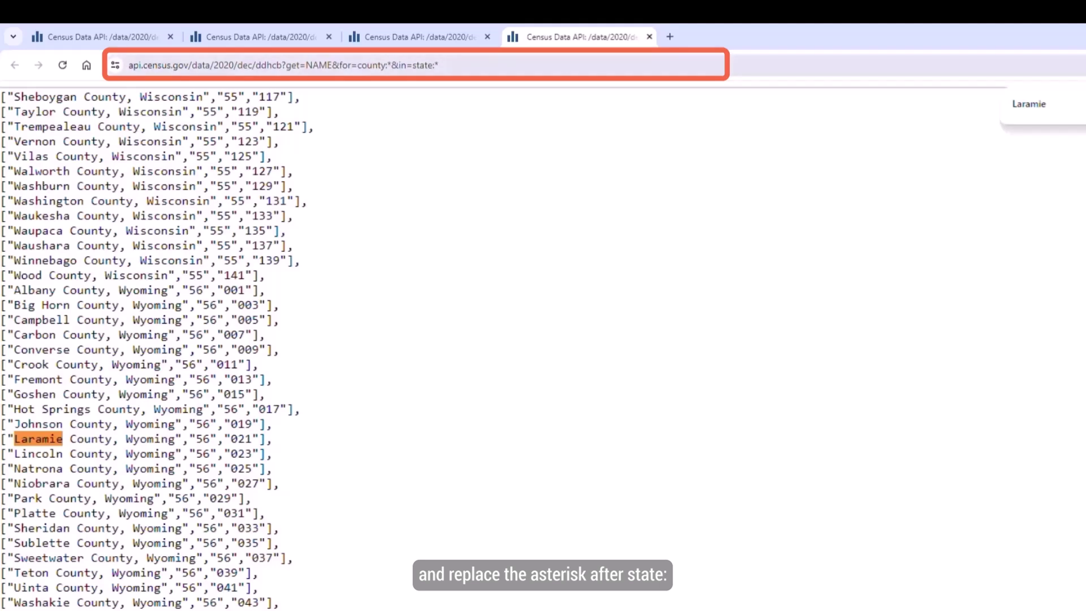
Replace the wildcards in the query URL, setting the state code to 56 and the county code to 021.
{"action": "key", "text": "ctrl+l"}
{"action": "key", "text": "End"}
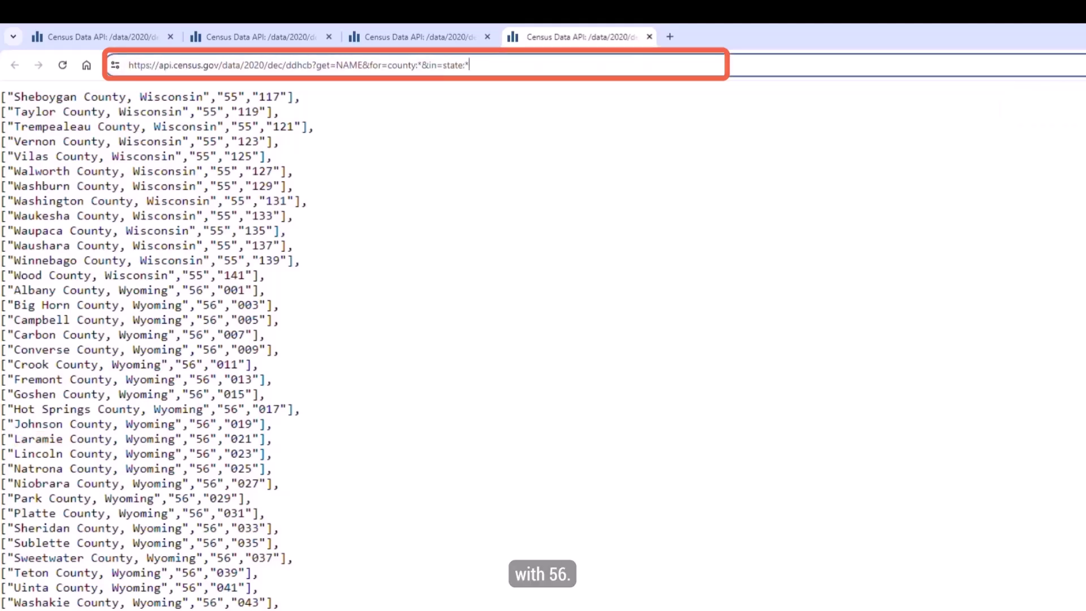
{"action": "key", "text": "BackSpace"}
{"action": "type", "text": "56"}
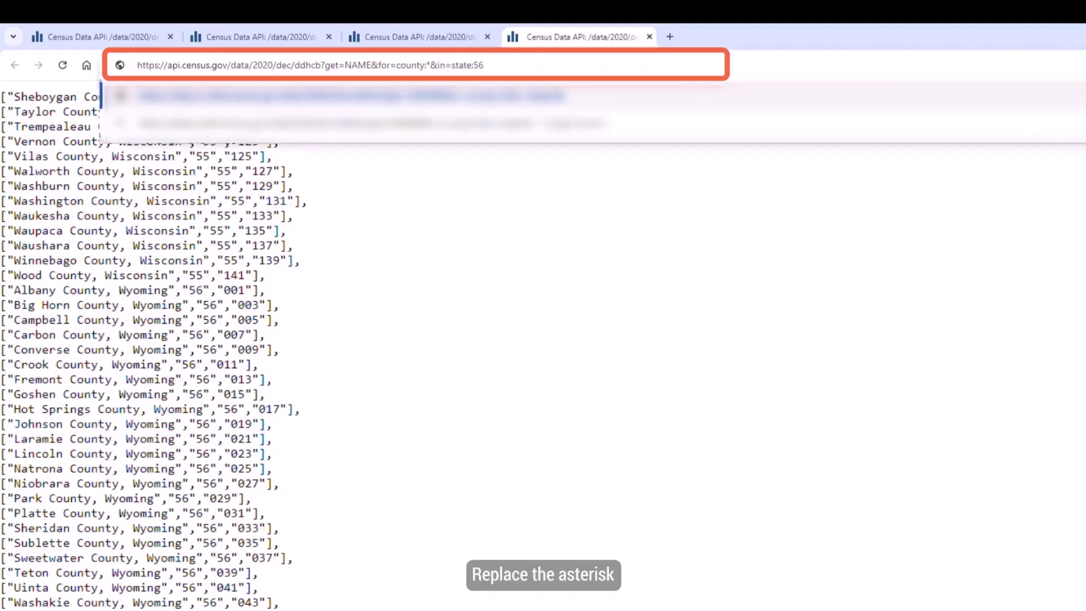
{"action": "left_click", "coordinate": [431, 65]}
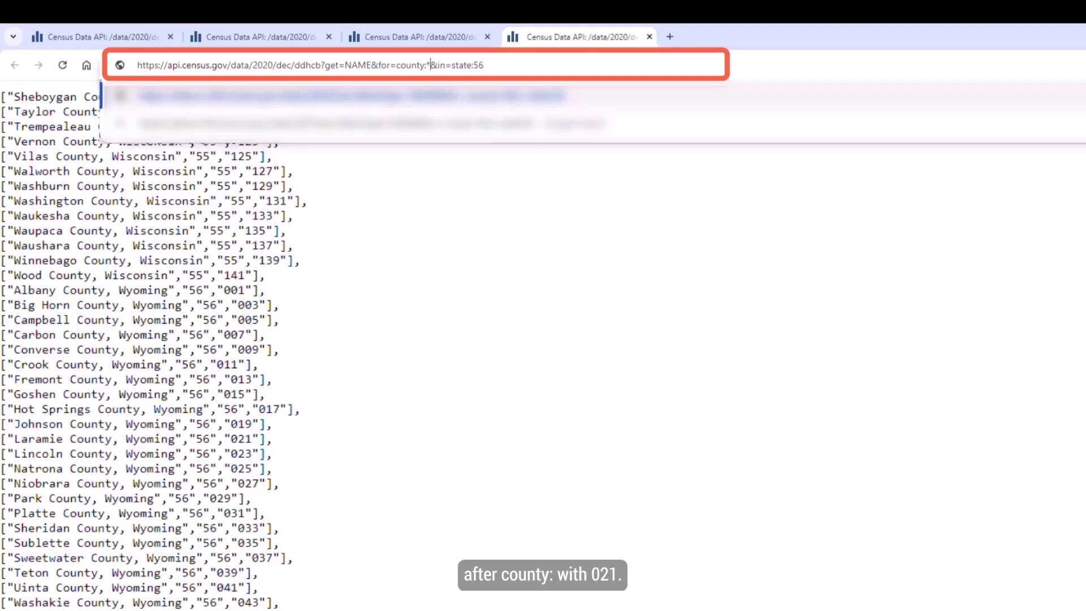
{"action": "key", "text": "BackSpace"}
{"action": "type", "text": "021"}
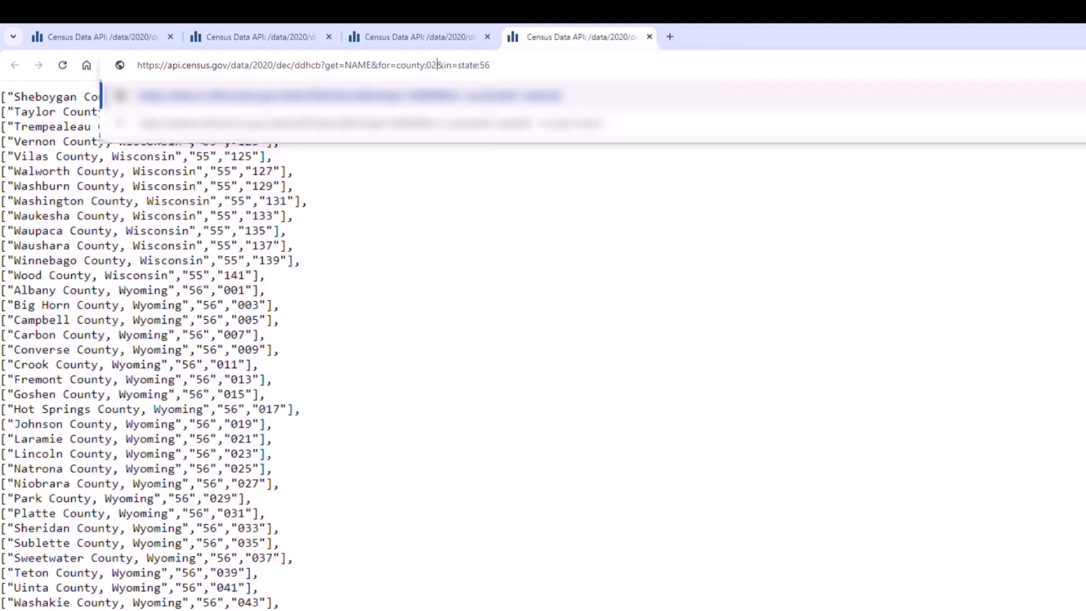
Run the Laramie County query, add POPGROUP and POPGROUP_LABEL after NAME in its URL, and run it again.
{"action": "key", "text": "Return"}
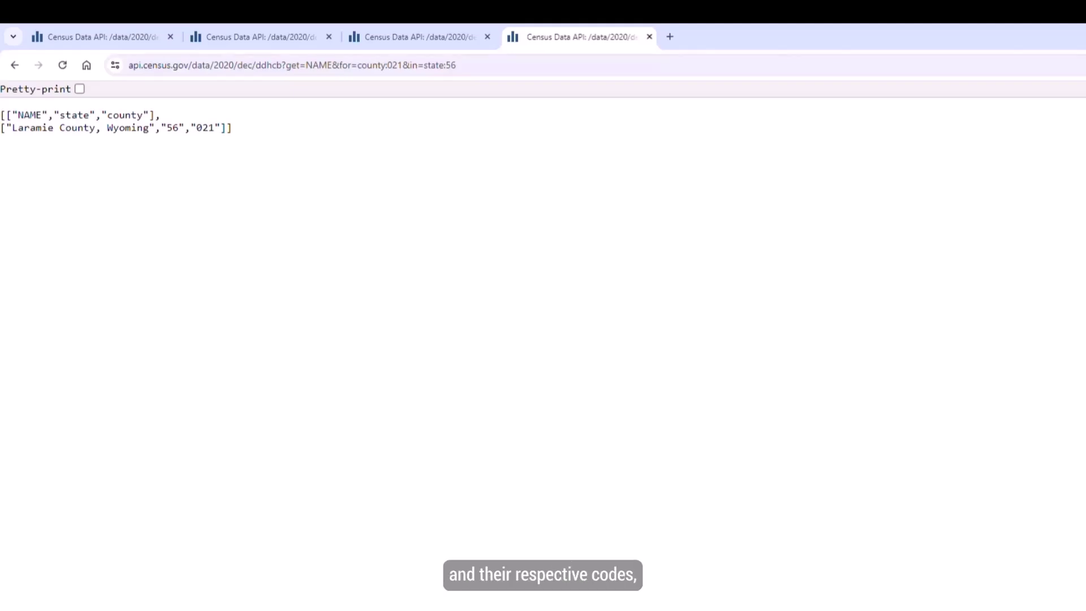
{"action": "left_click", "coordinate": [292, 65]}
{"action": "left_click", "coordinate": [363, 65]}
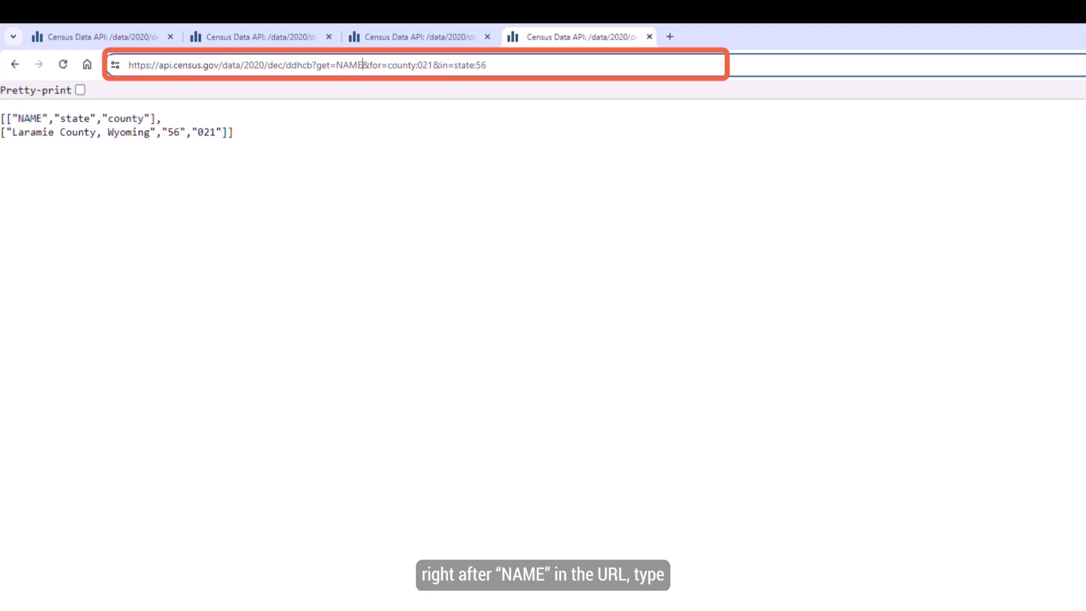
{"action": "type", "text": ",POPGROUP"}
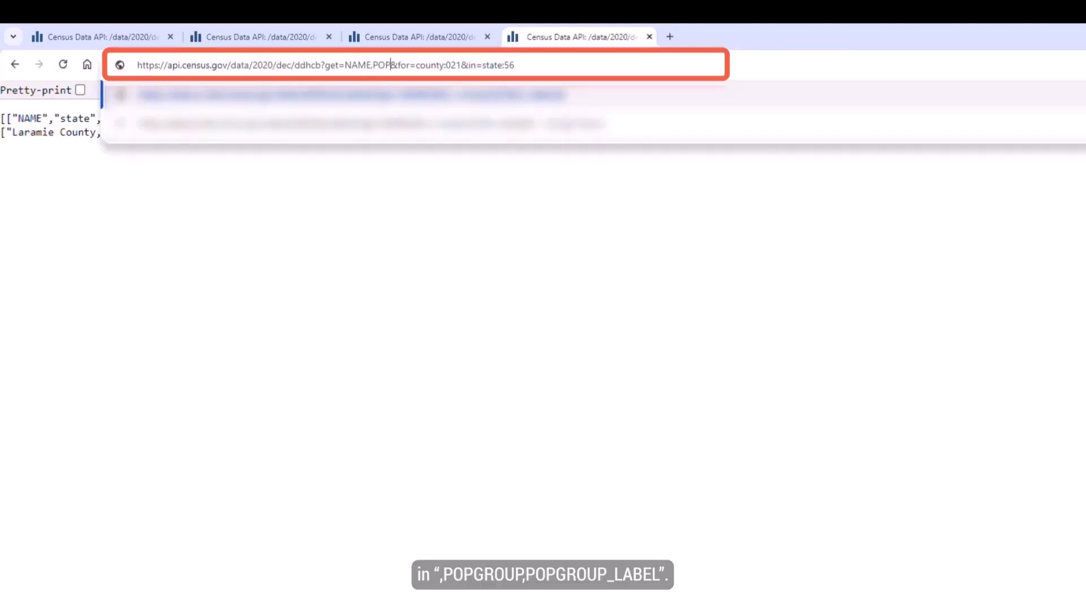
{"action": "type", "text": ",POPG"}
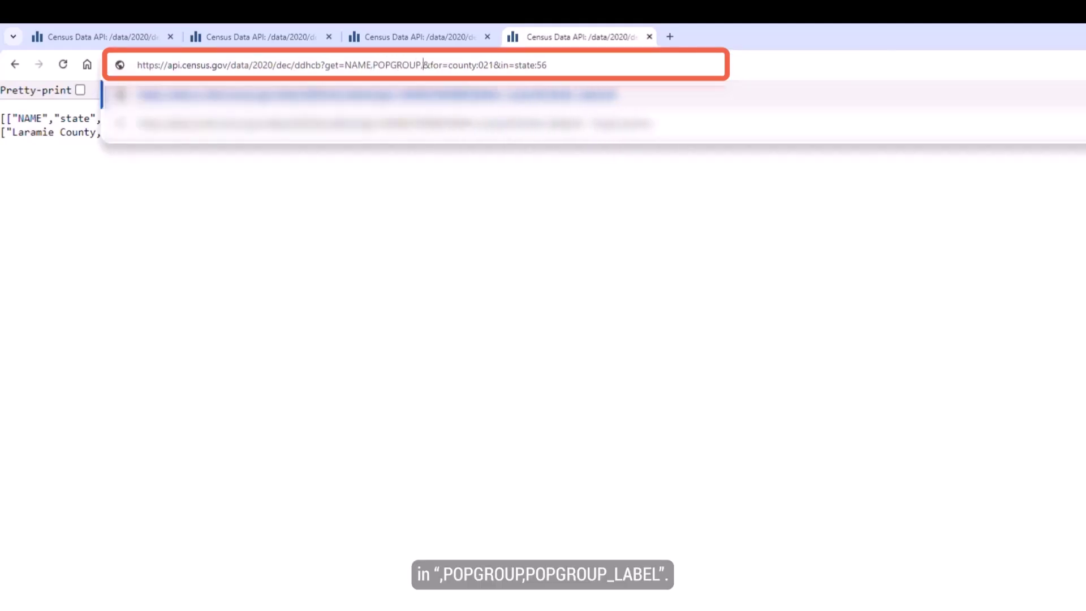
{"action": "type", "text": "ROUP_LAB"}
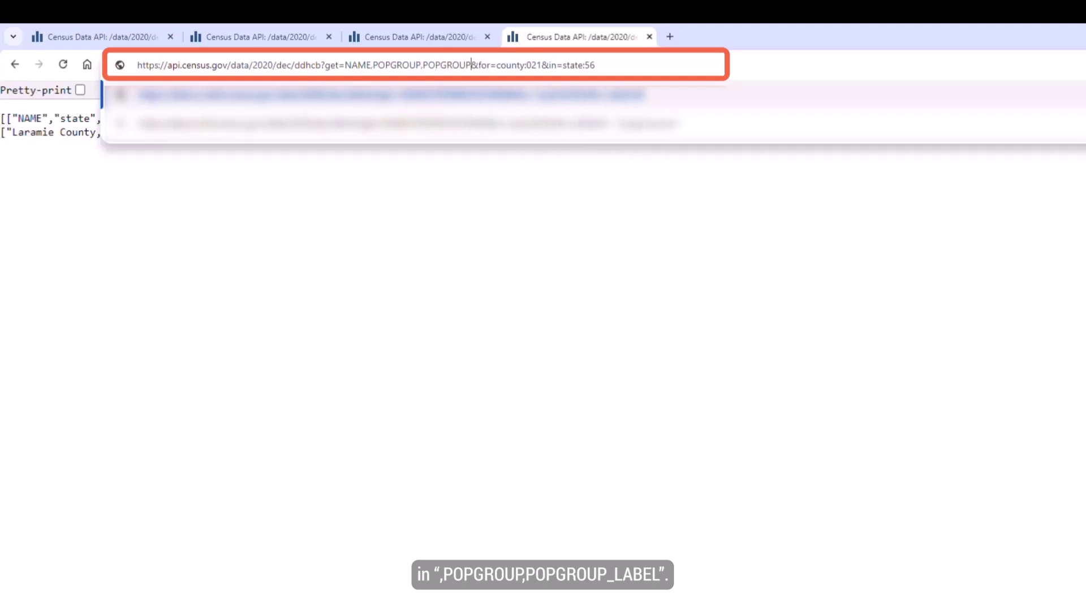
{"action": "type", "text": "EL"}
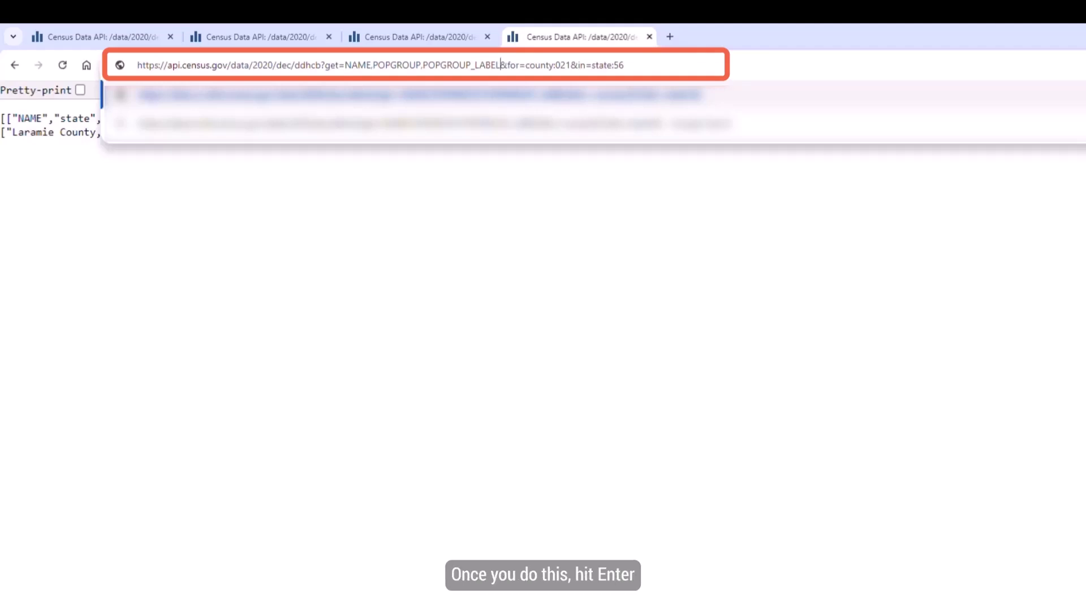
{"action": "key", "text": "Return"}
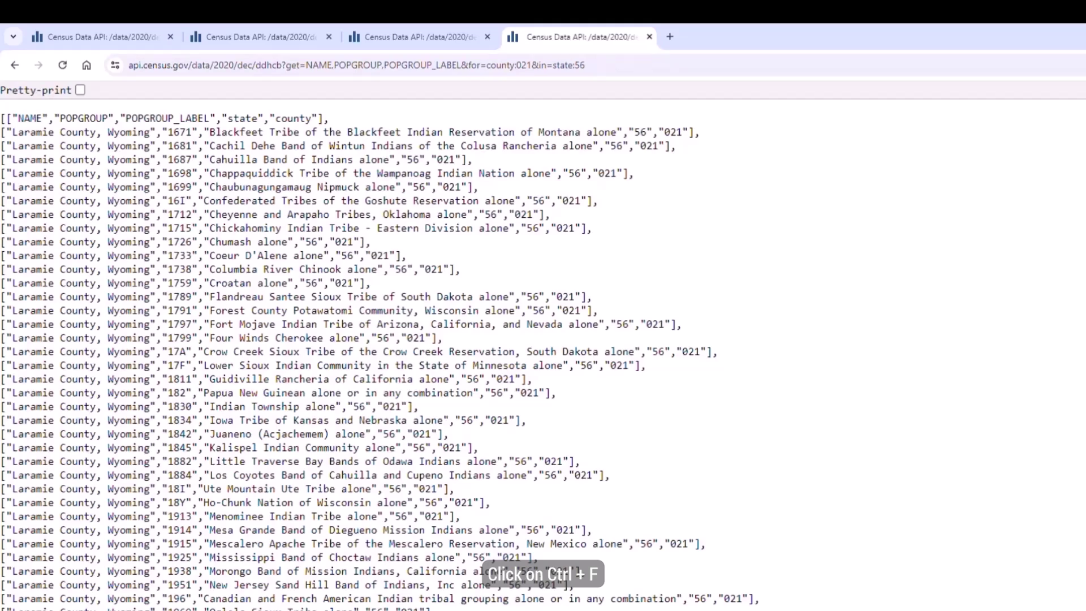
Search the population group results for "Spaniard", highlight the four-digit group code in its row, and close the search.
{"action": "key", "text": "ctrl+f"}
{"action": "type", "text": "Span"}
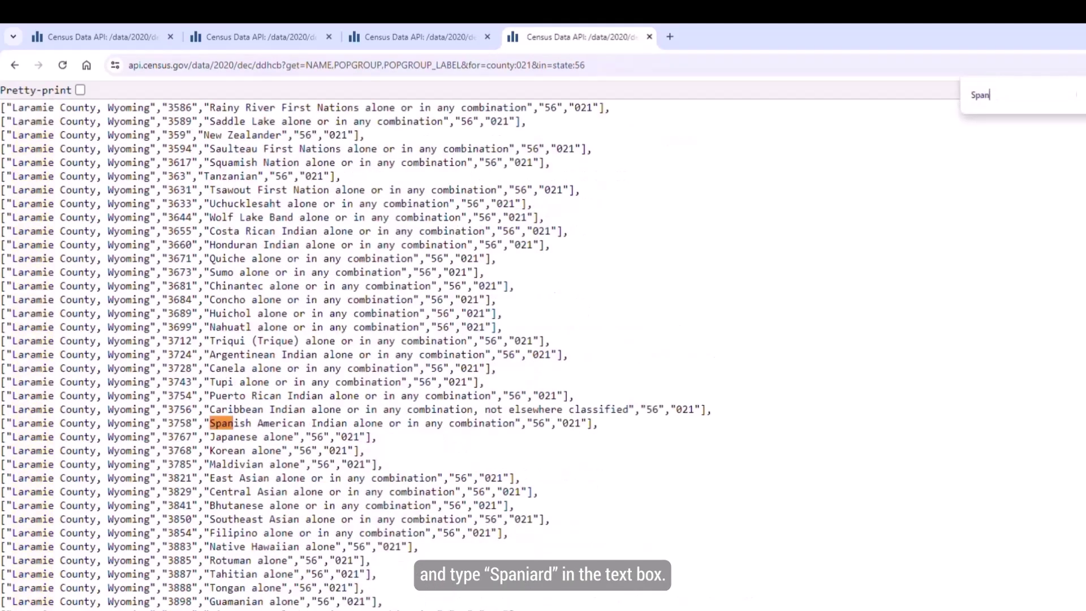
{"action": "type", "text": "iard"}
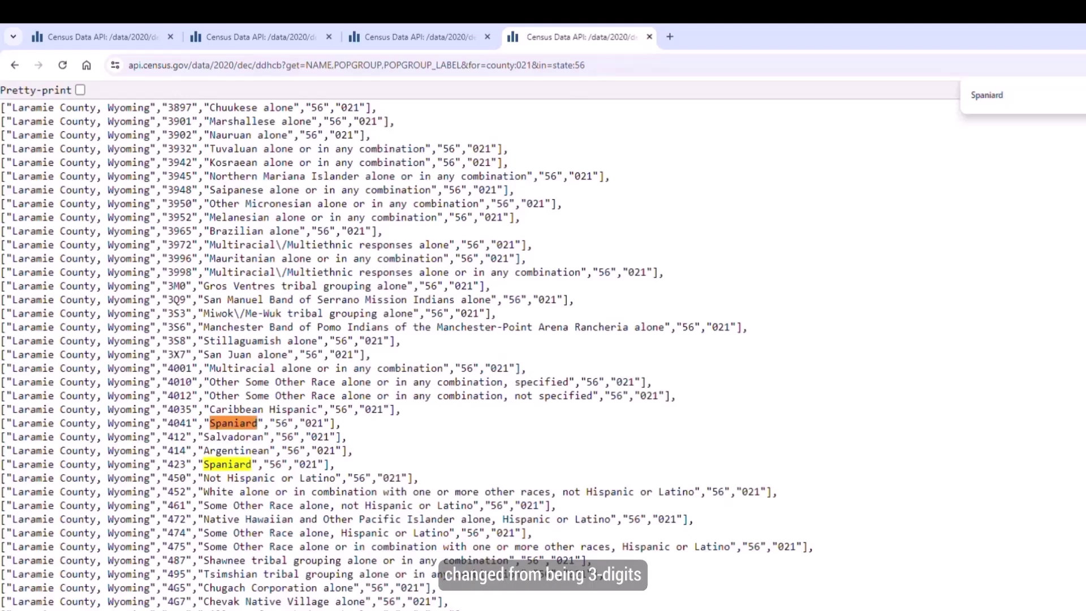
{"action": "scroll", "coordinate": [543, 350], "scroll_direction": "down", "scroll_amount": 1}
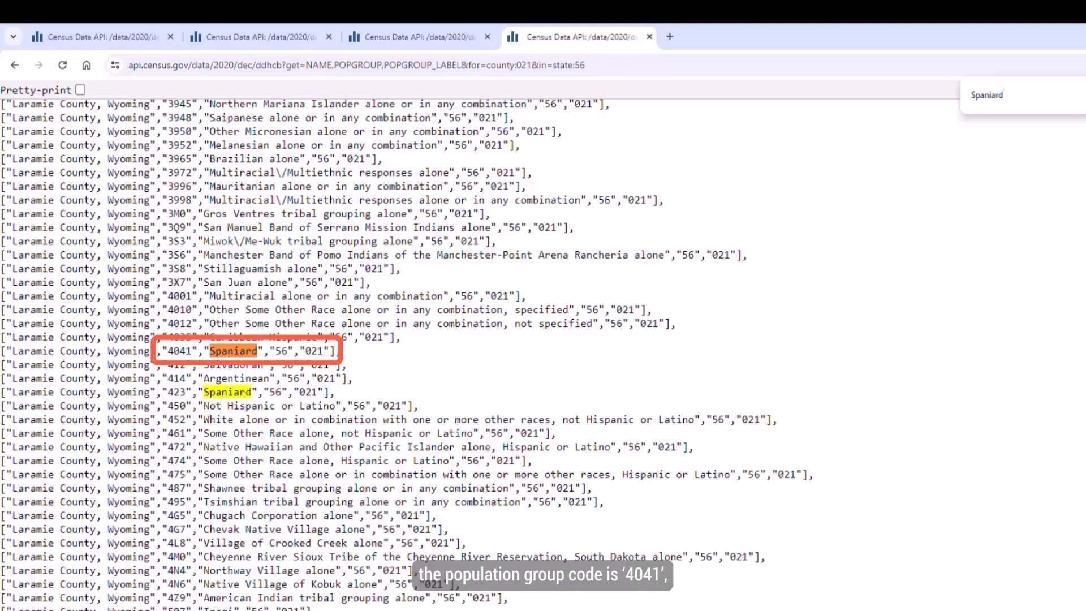
{"action": "double_click", "coordinate": [180, 352]}
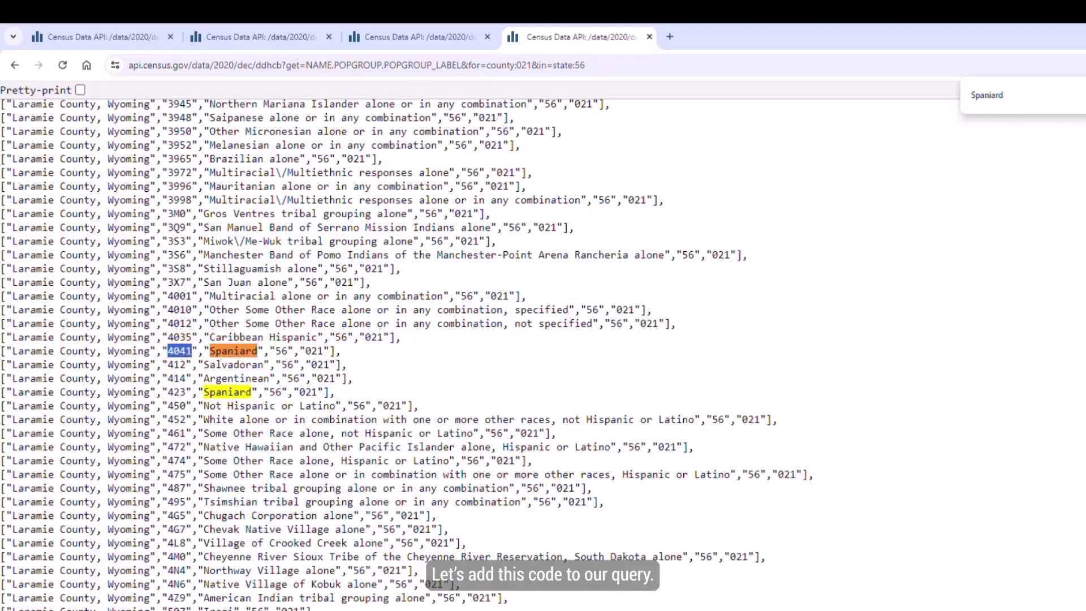
{"action": "key", "text": "Escape"}
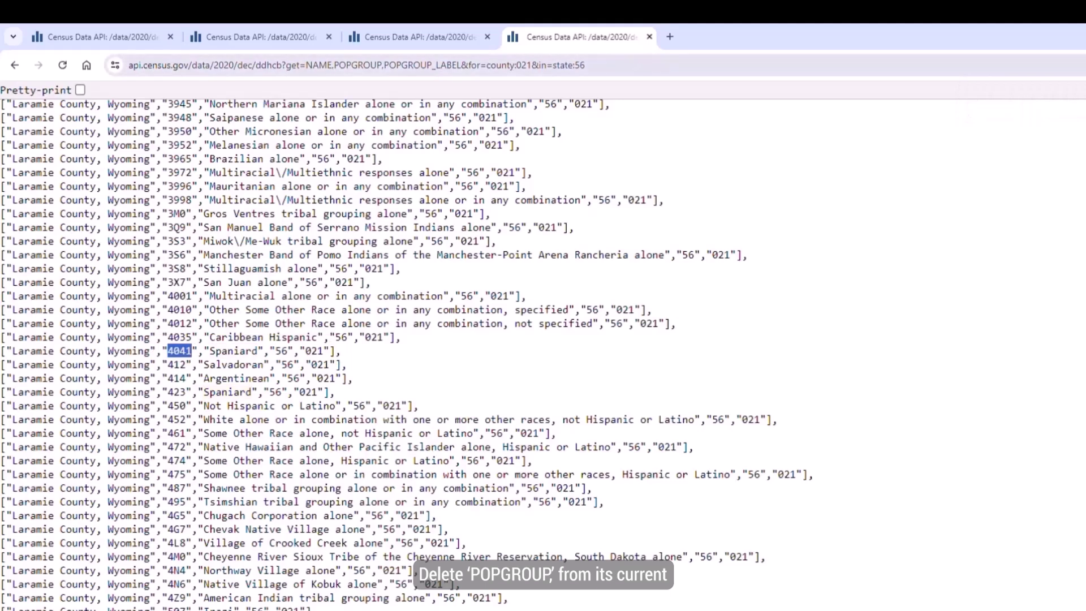
Remove the POPGROUP variable and its extra comma from the query URL, keeping NAME and POPGROUP_LABEL as the requested variables.
{"action": "double_click", "coordinate": [388, 66]}
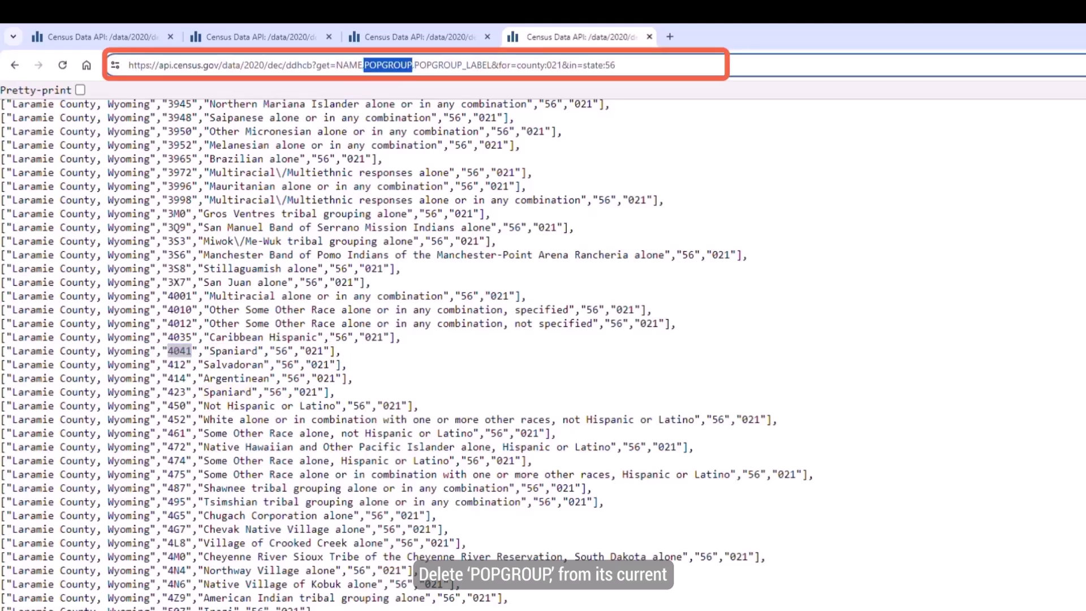
{"action": "key", "text": "Delete"}
{"action": "key", "text": "Delete"}
{"action": "key", "text": "Delete"}
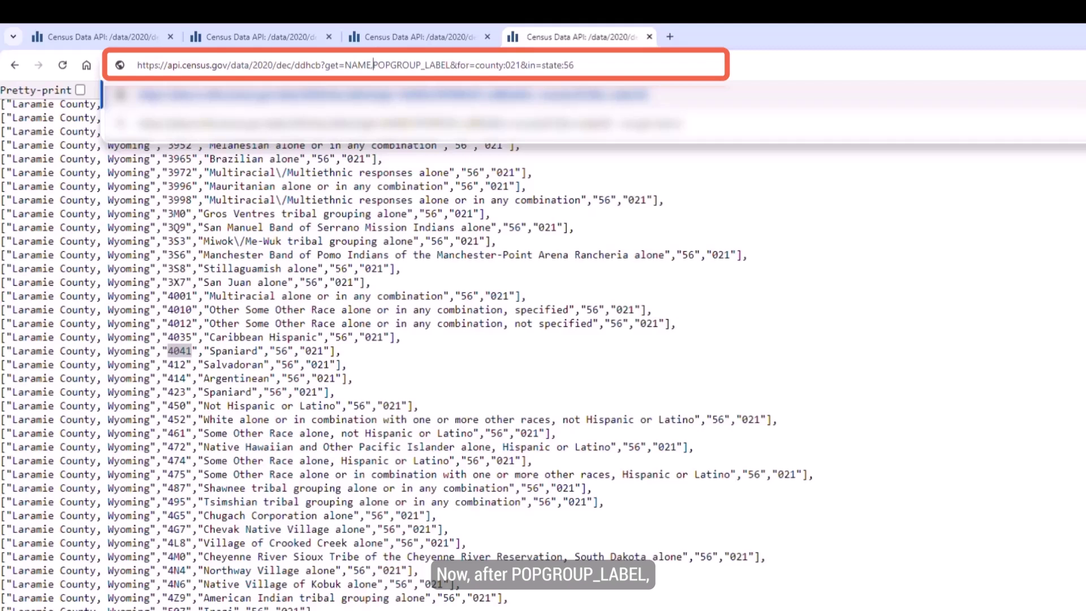
Add the filter &POPGROUP=4041 after POPGROUP_LABEL in the query URL and run the query.
{"action": "left_click", "coordinate": [450, 65]}
{"action": "type", "text": "&"}
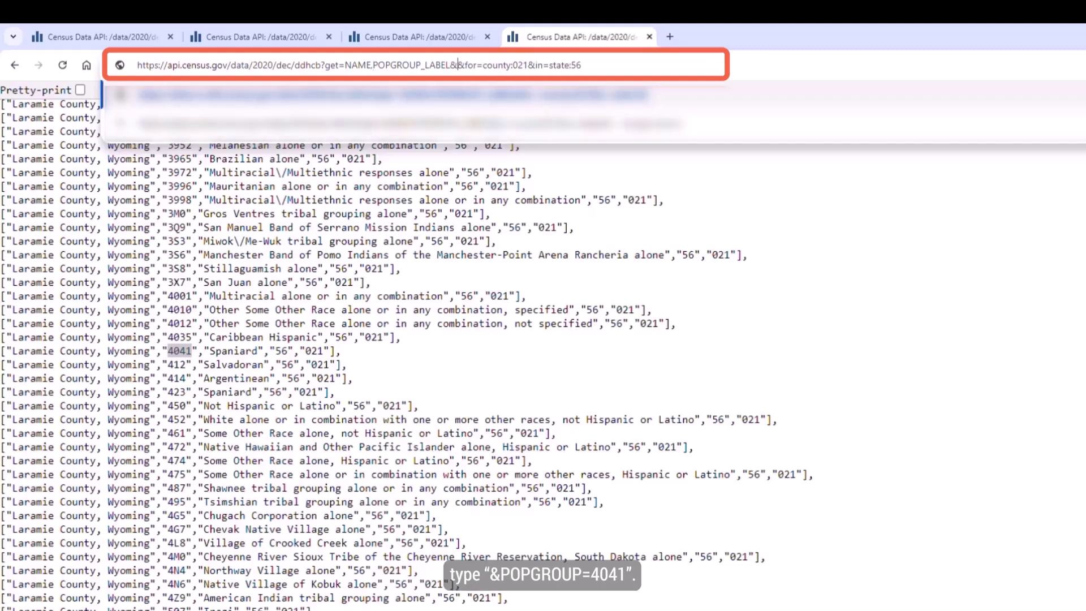
{"action": "type", "text": "POPGROU"}
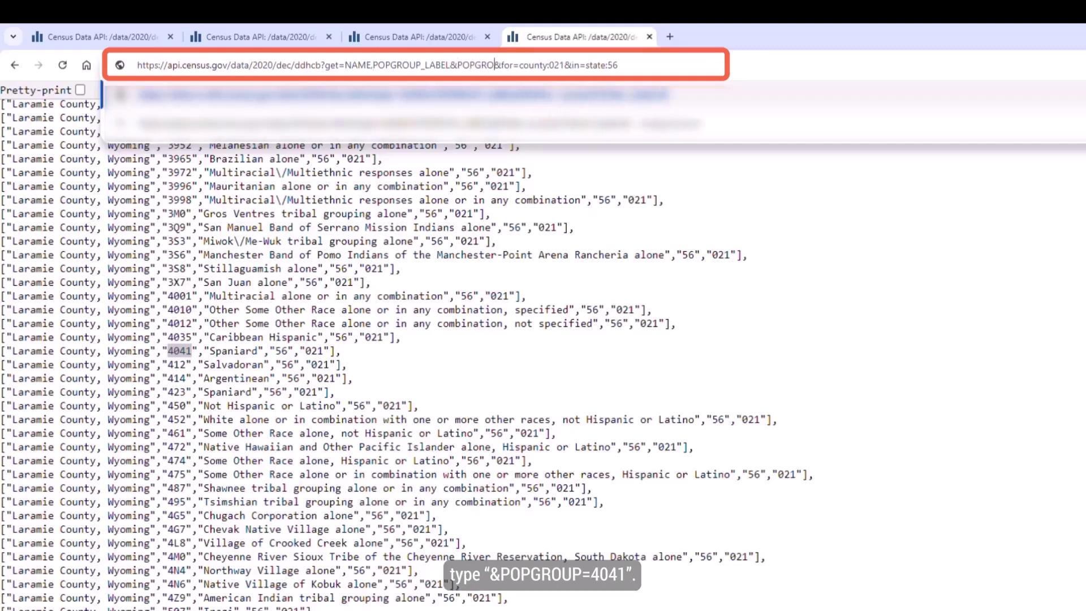
{"action": "type", "text": "P=4"}
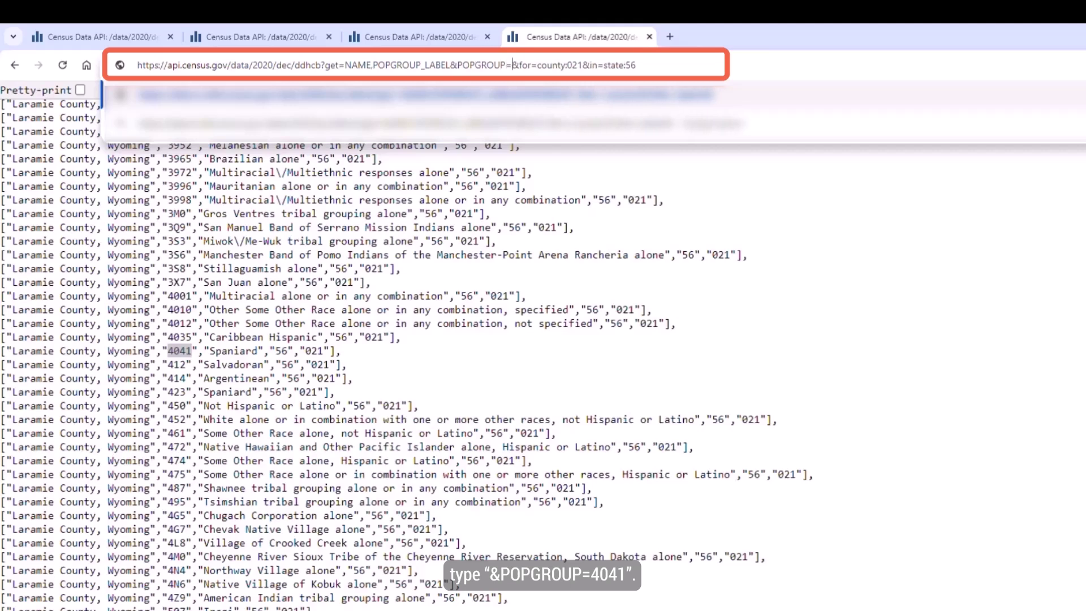
{"action": "type", "text": "041"}
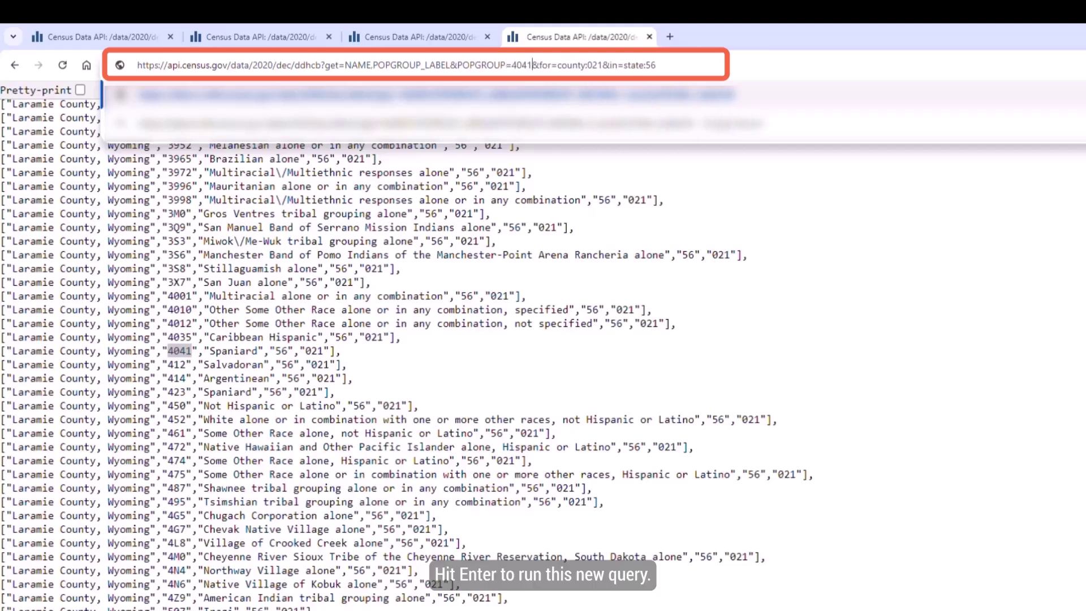
{"action": "key", "text": "Return"}
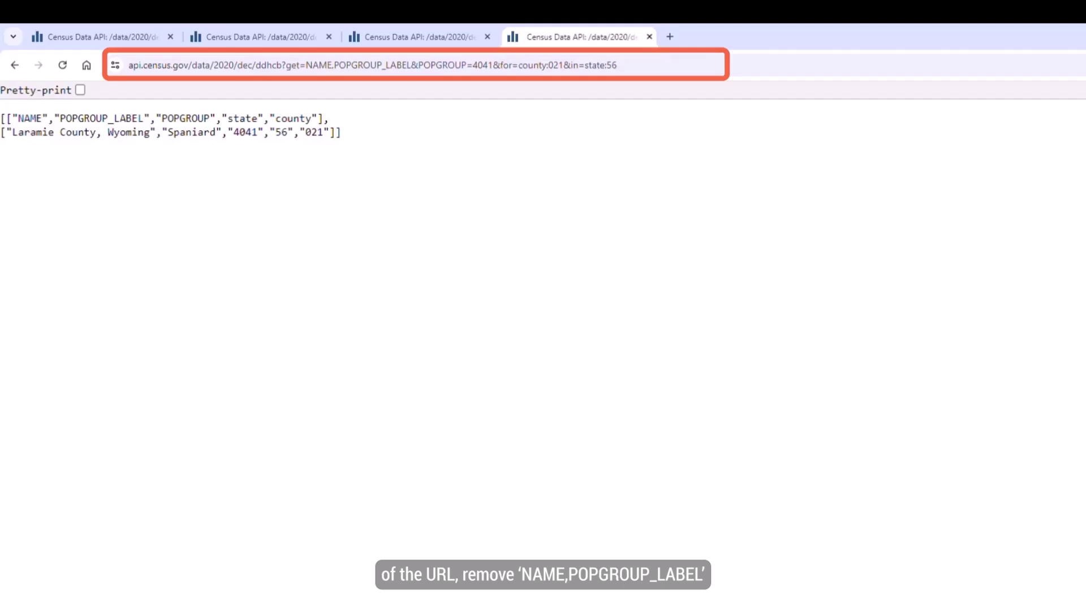
Replace NAME,POPGROUP_LABEL in the query URL with group(T04002) and run the query.
{"action": "left_click", "coordinate": [419, 65]}
{"action": "left_click", "coordinate": [419, 65]}
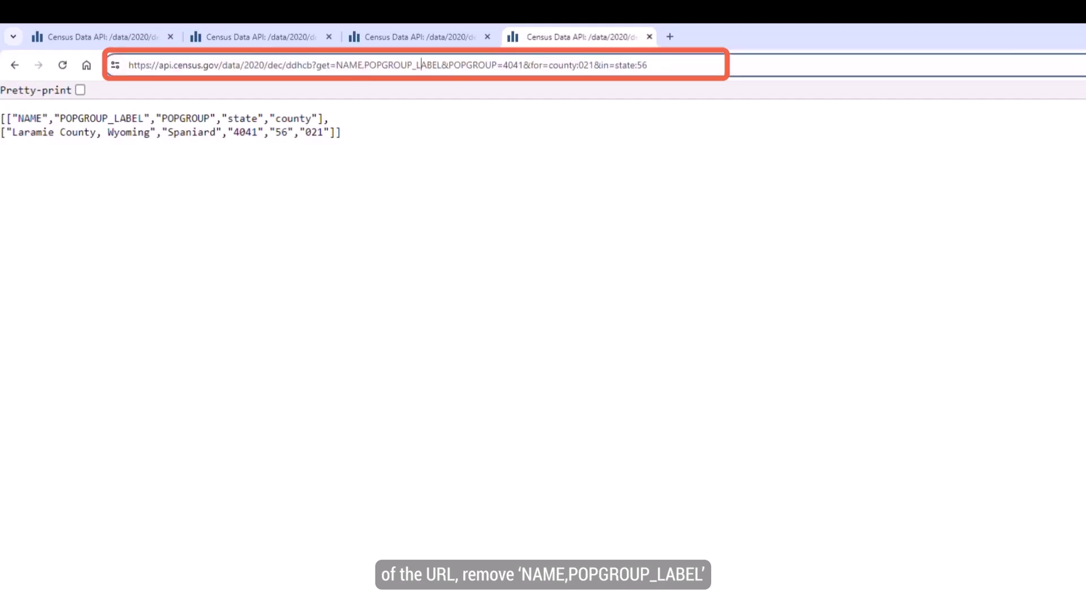
{"action": "double_click", "coordinate": [419, 65]}
{"action": "key", "text": "ctrl+shift+Left"}
{"action": "key", "text": "ctrl+shift+Left"}
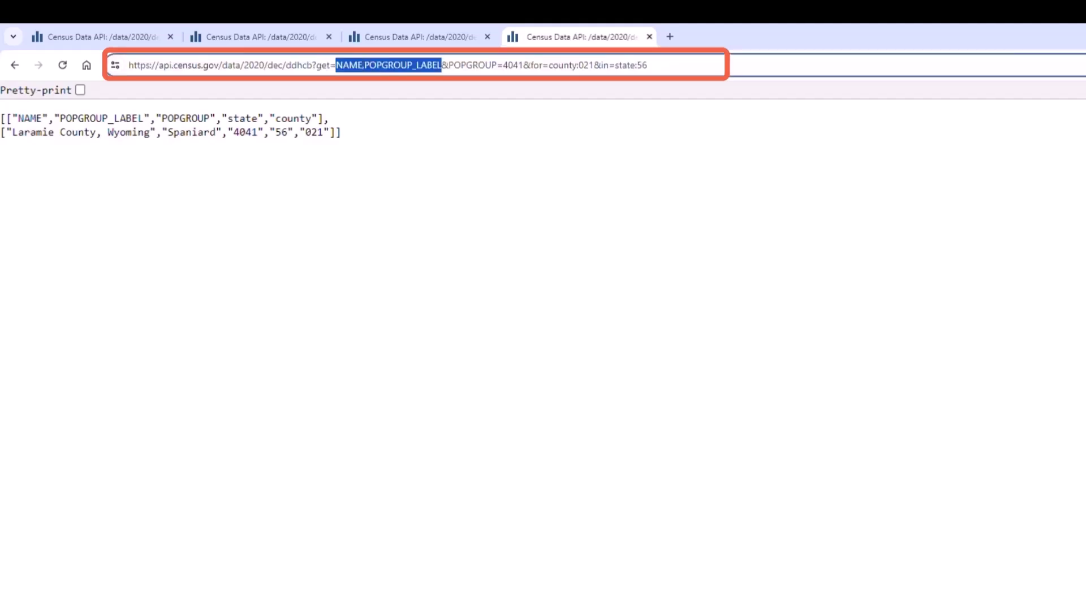
{"action": "key", "text": "BackSpace"}
{"action": "type", "text": "group("}
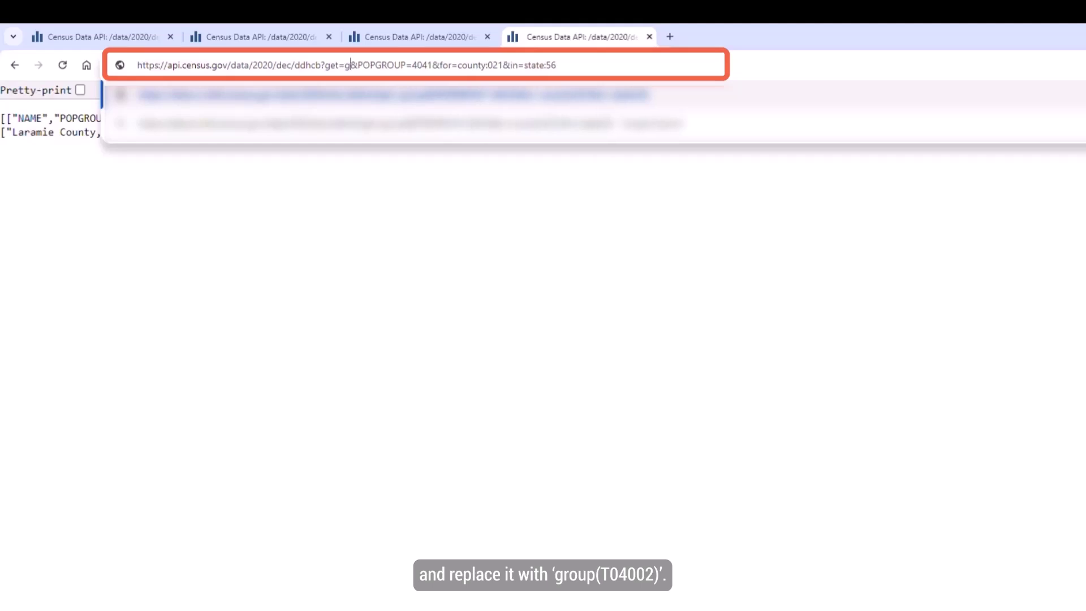
{"action": "type", "text": "T0400"}
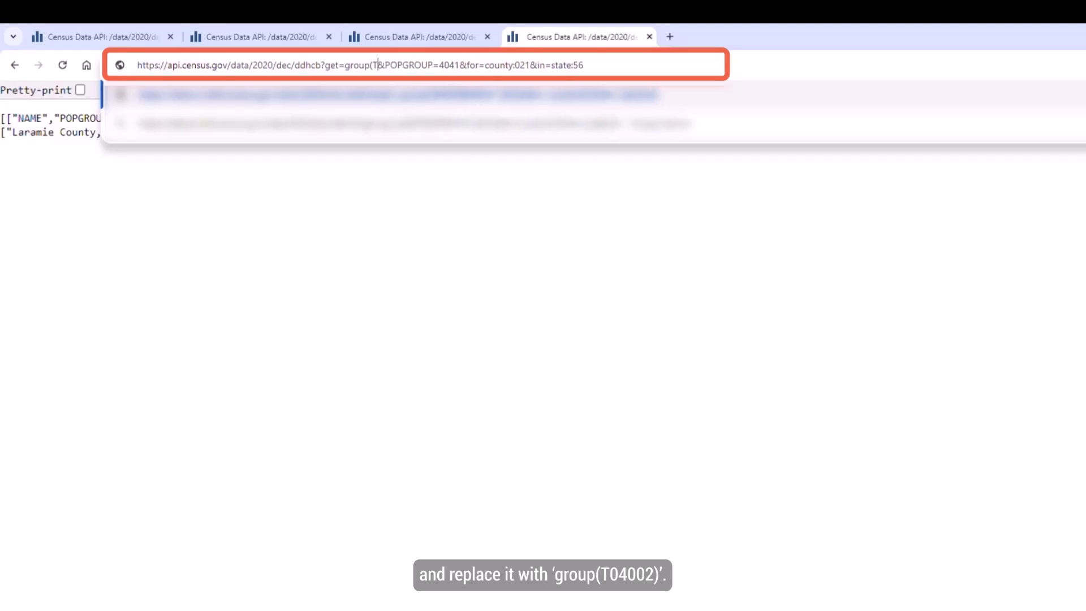
{"action": "type", "text": "2)"}
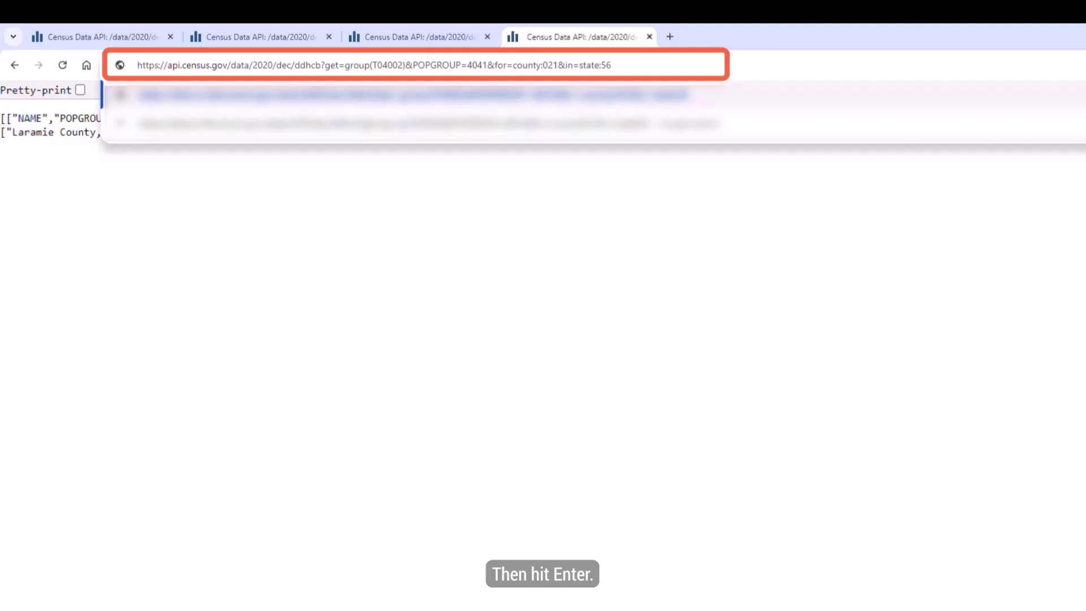
{"action": "key", "text": "Return"}
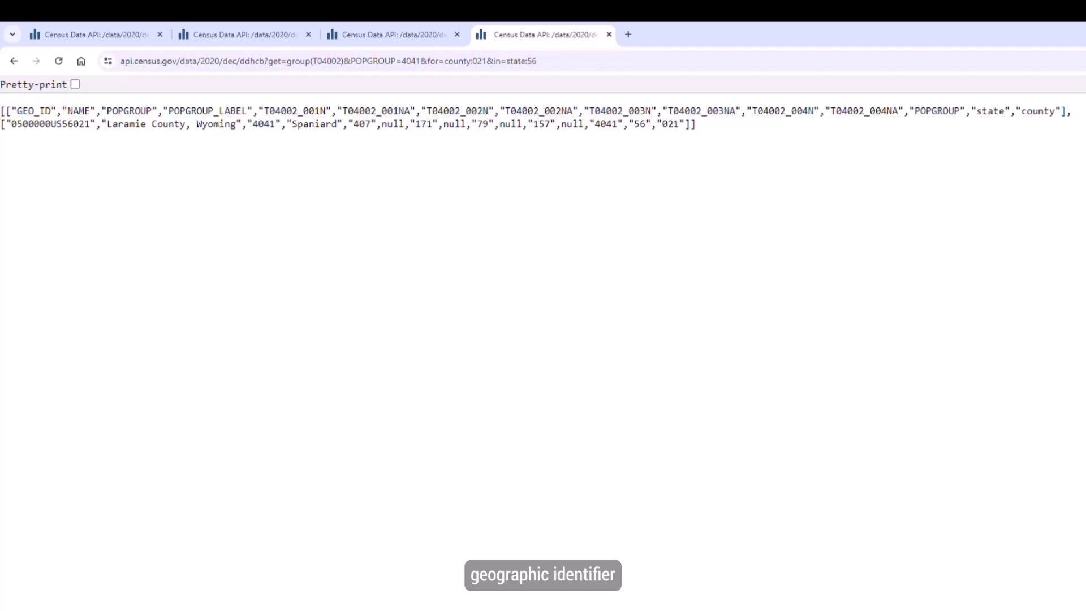
Examine the geographic identifier, county name, population group code and population group label in the T04002 result row.
{"action": "double_click", "coordinate": [50, 123]}
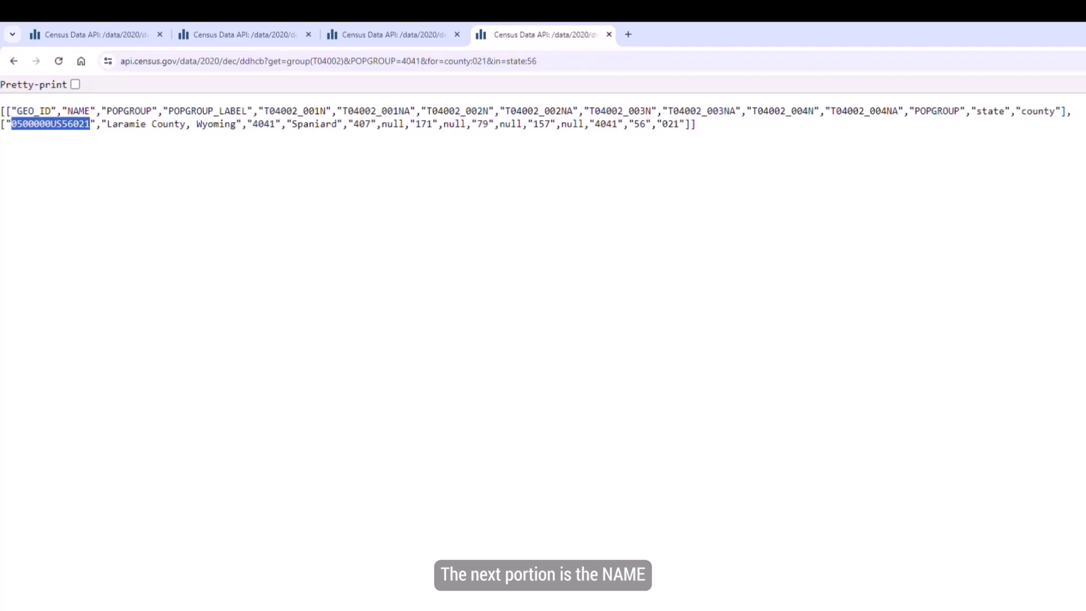
{"action": "left_click_drag", "start_coordinate": [107, 124], "coordinate": [236, 125]}
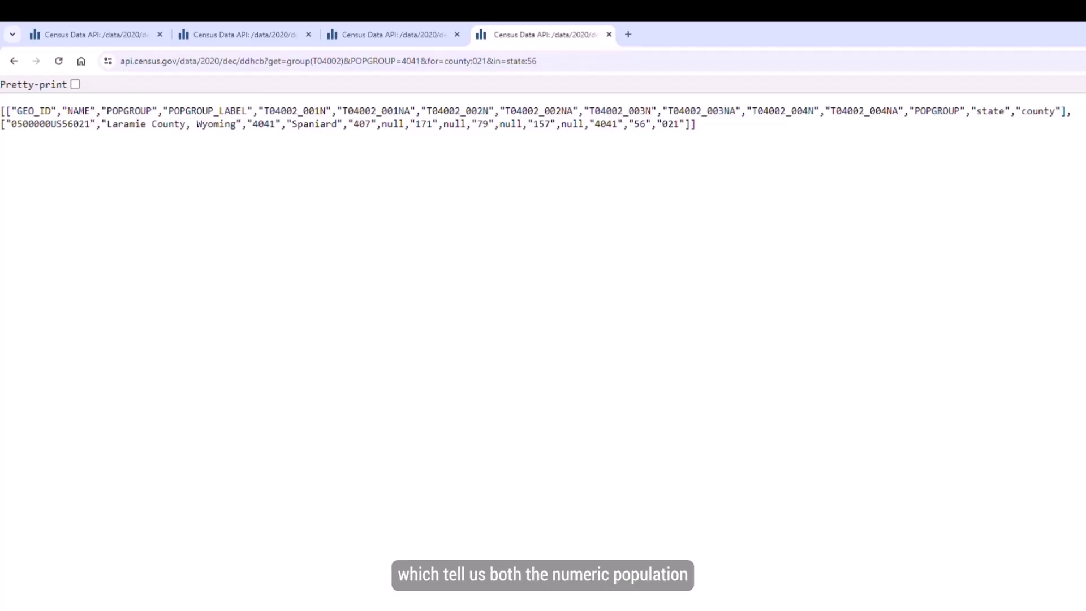
{"action": "double_click", "coordinate": [263, 124]}
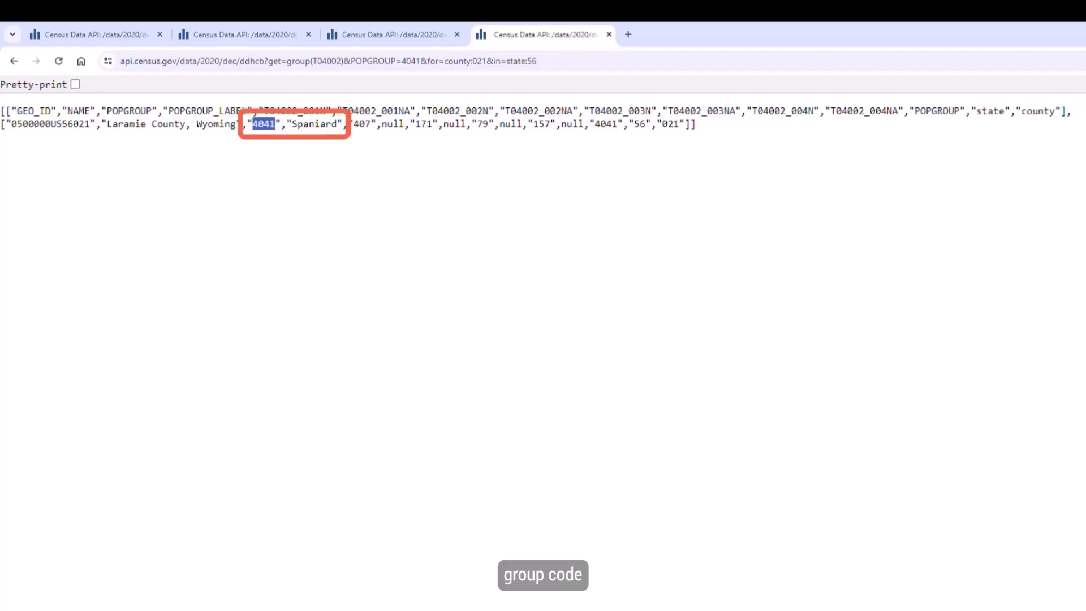
{"action": "double_click", "coordinate": [314, 124]}
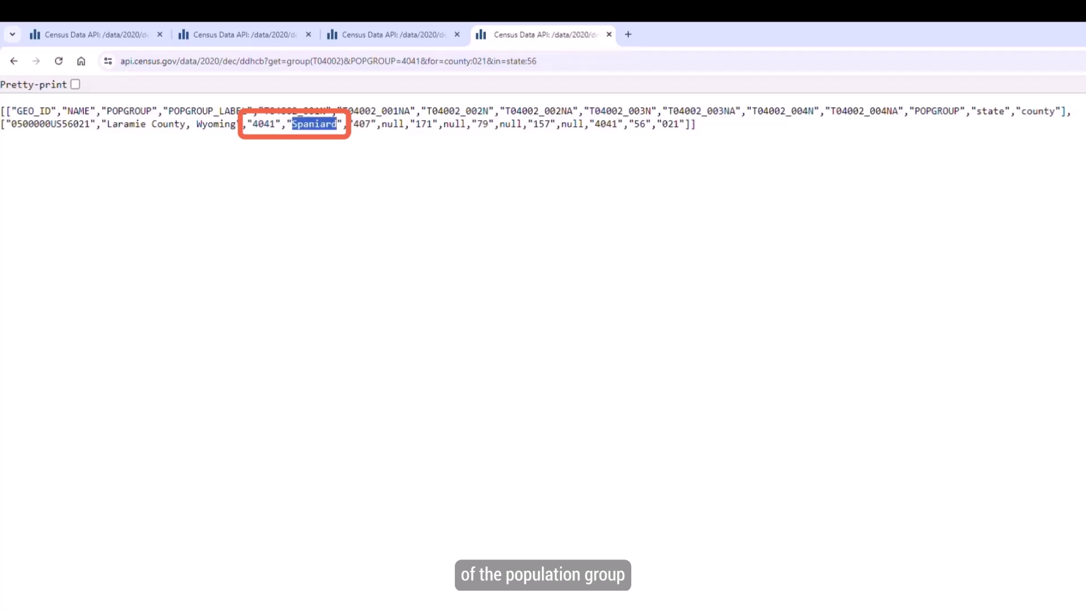